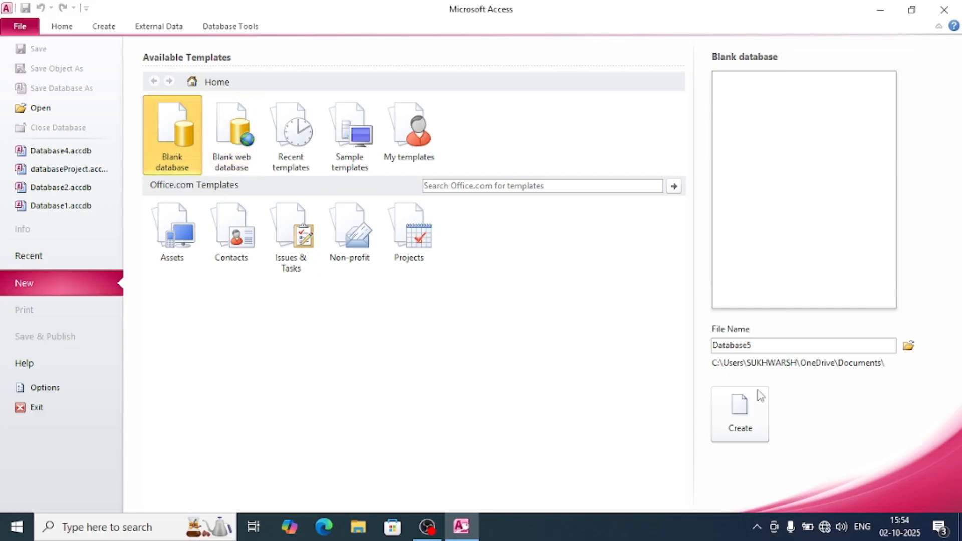
Step: Create a blank database and switch its first table to Design View, saving it as SalaryT
{"action": "left_click", "coordinate": [748, 420]}
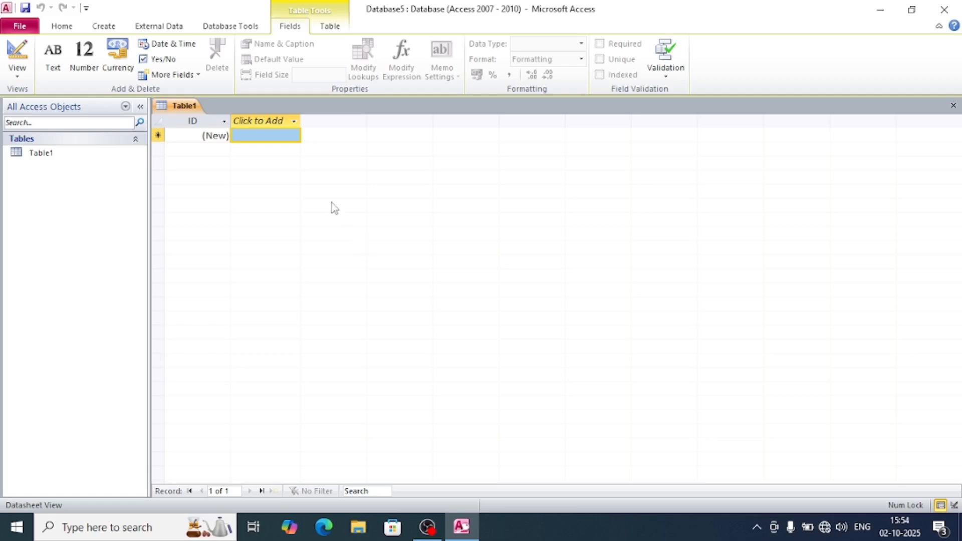
{"action": "left_click", "coordinate": [17, 79]}
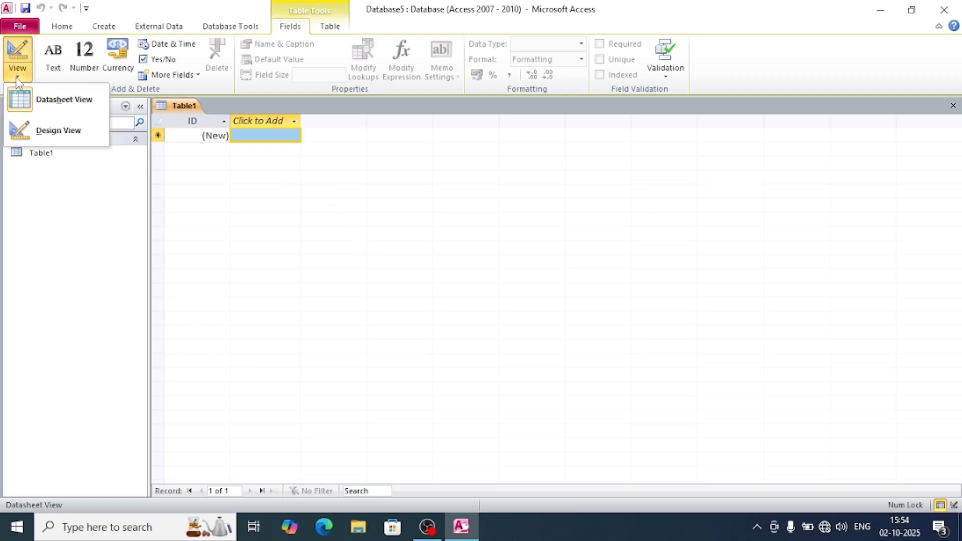
{"action": "left_click", "coordinate": [64, 136]}
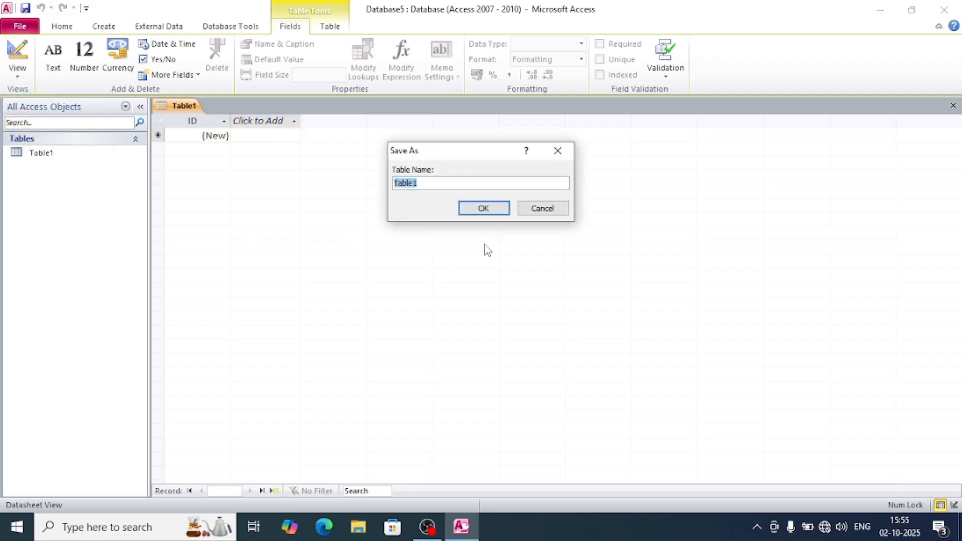
{"action": "key", "text": "BackSpace"}
{"action": "type", "text": "Sala"}
{"action": "type", "text": "rty"}
{"action": "key", "text": "BackSpace"}
{"action": "key", "text": "BackSpace"}
{"action": "type", "text": "yT"}
{"action": "left_click", "coordinate": [484, 210]}
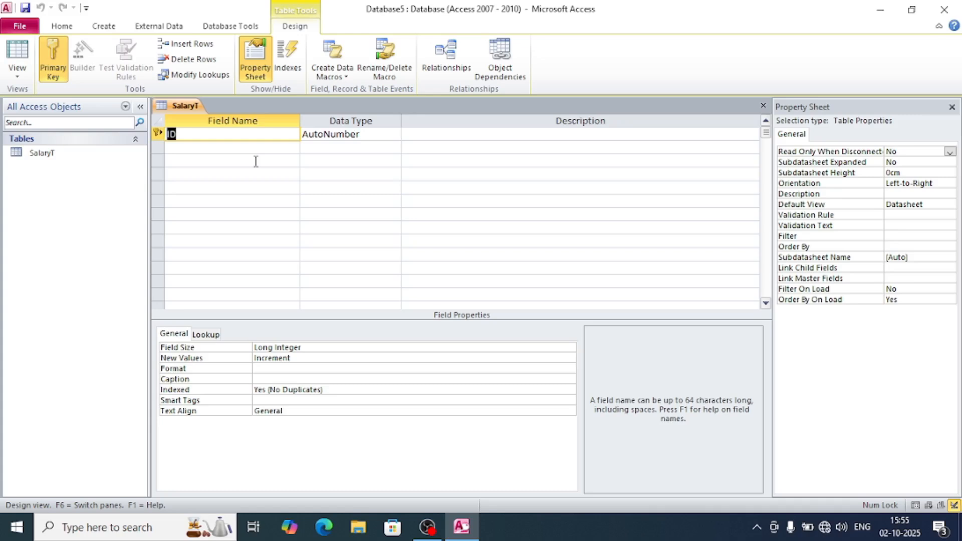
Step: Rename the table's ID field to "Employee id", keeping AutoNumber as its data type
{"action": "type", "text": "Employee"}
{"action": "type", "text": "iD"}
{"action": "key", "text": "BackSpace"}
{"action": "type", "text": "d"}
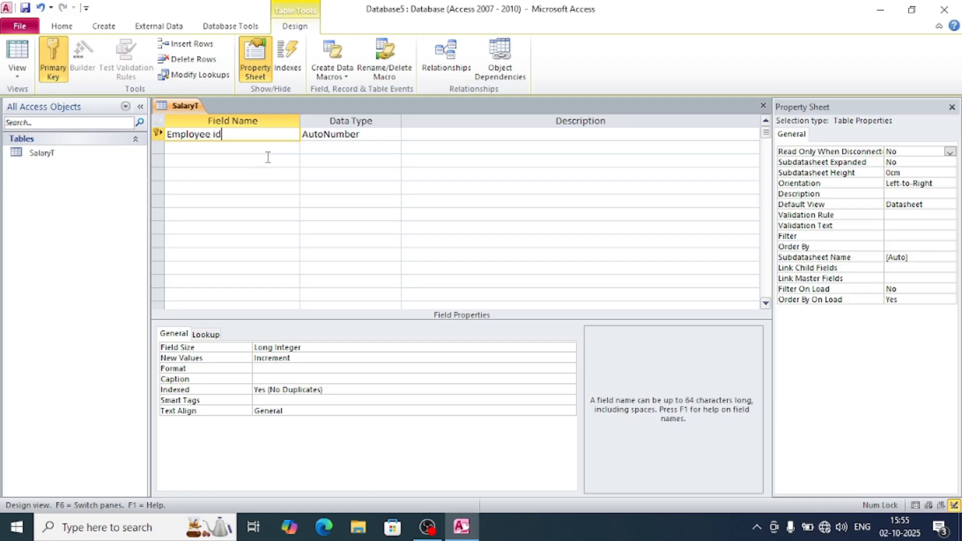
{"action": "left_click", "coordinate": [379, 133]}
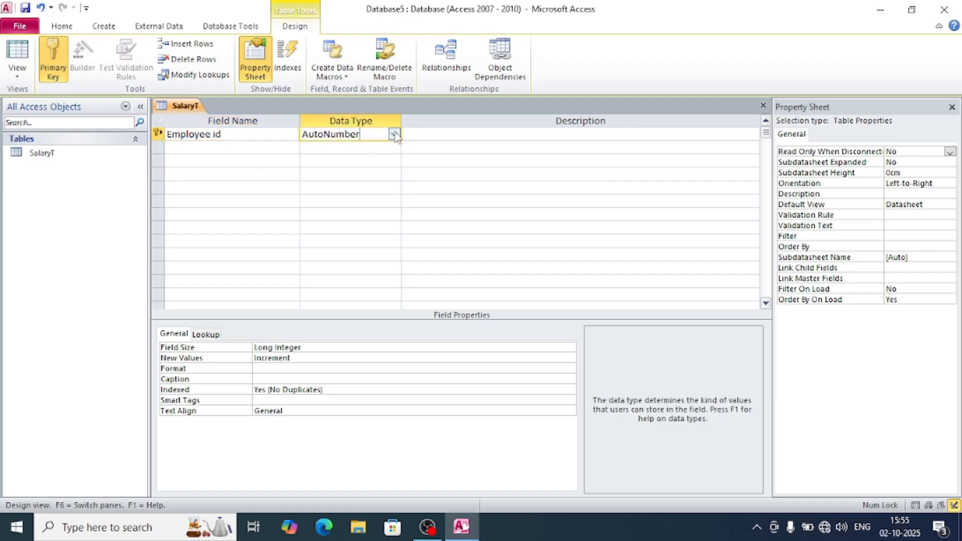
{"action": "left_click", "coordinate": [395, 134]}
{"action": "left_click", "coordinate": [395, 135]}
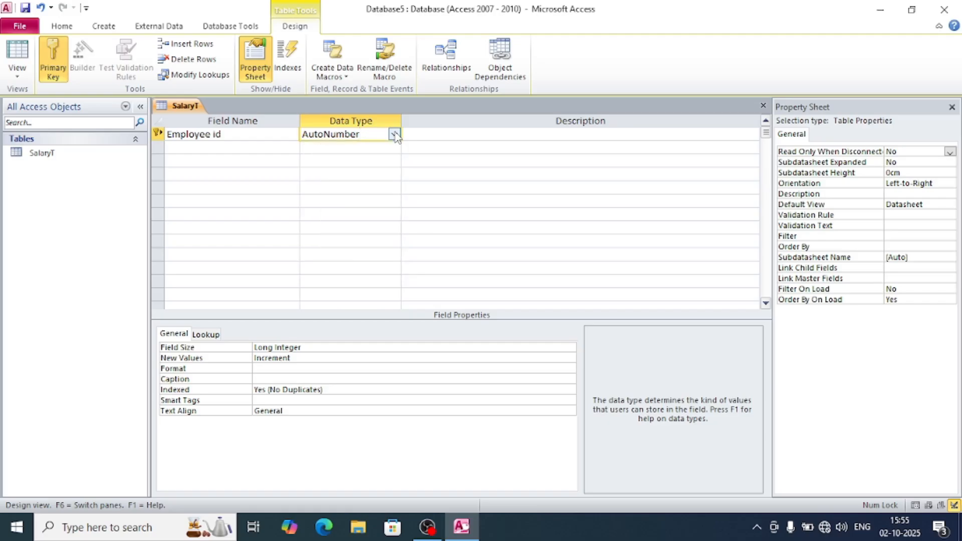
Step: Add a field called "Name" with the Text data type below Employee id, accepting the reserved word
{"action": "left_click", "coordinate": [239, 145]}
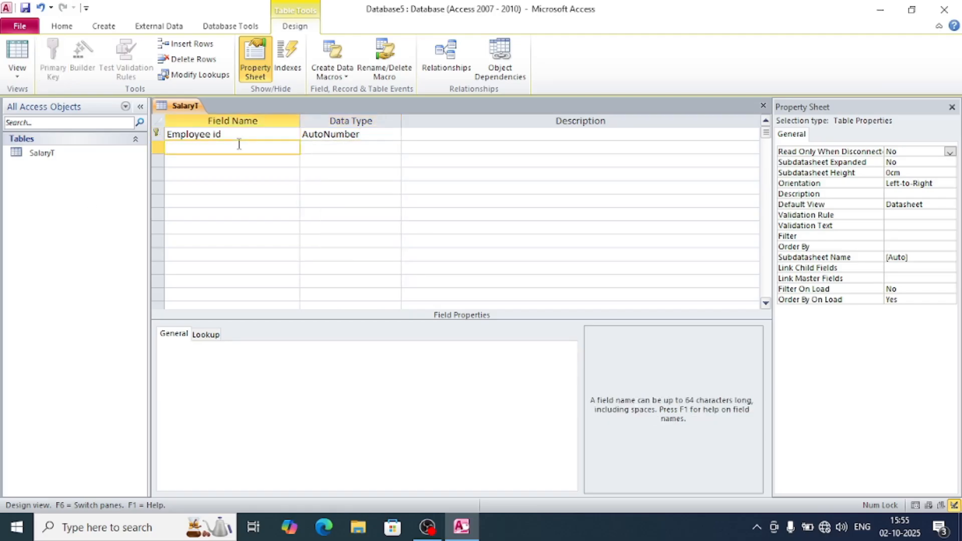
{"action": "type", "text": "Name"}
{"action": "left_click", "coordinate": [378, 150]}
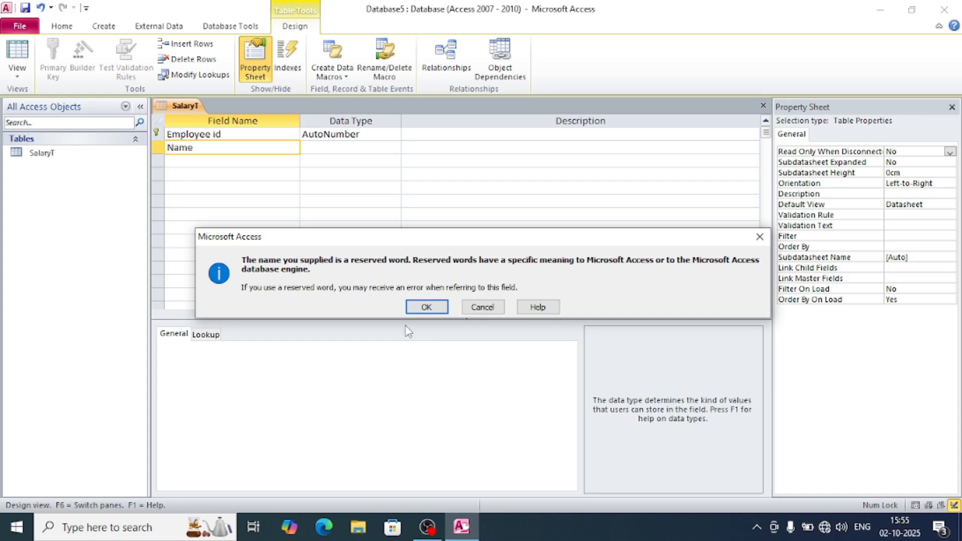
{"action": "left_click", "coordinate": [430, 307]}
{"action": "left_click", "coordinate": [394, 148]}
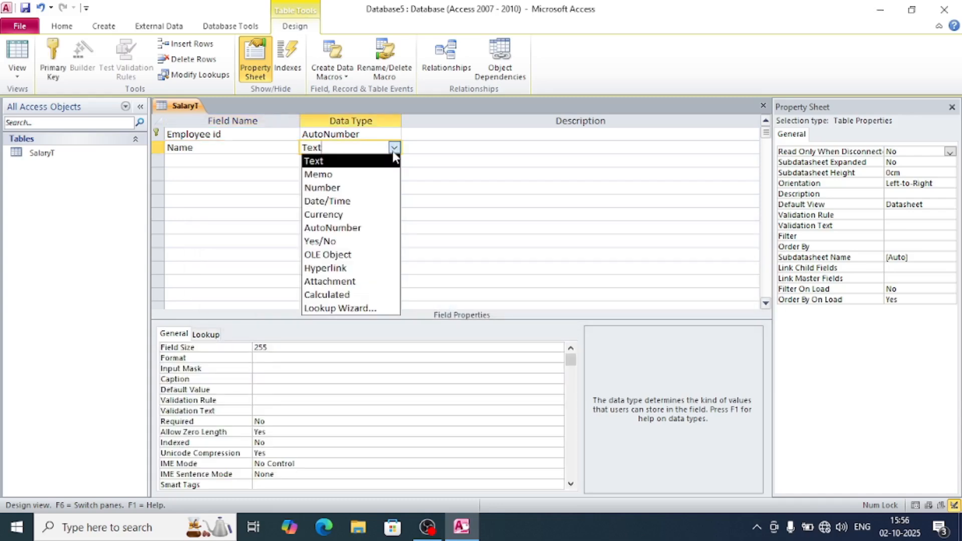
{"action": "left_click", "coordinate": [364, 163]}
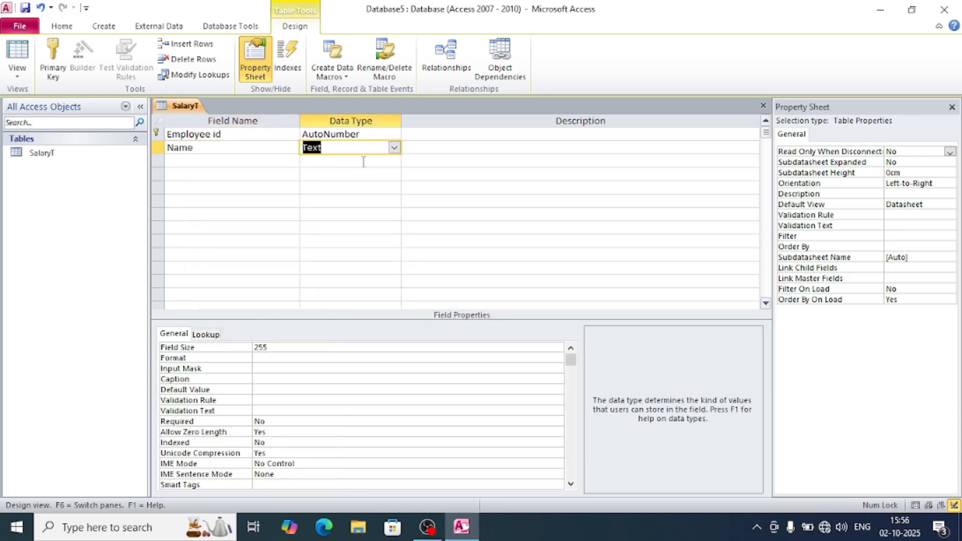
Step: Add a field called "Salary" with the Currency data type below the Name field
{"action": "left_click", "coordinate": [215, 161]}
{"action": "type", "text": "Salary"}
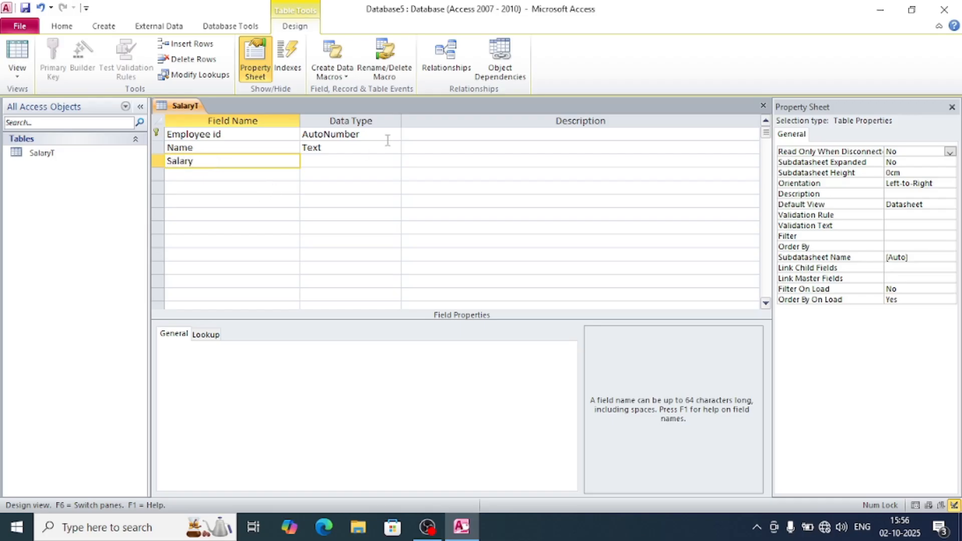
{"action": "left_click", "coordinate": [370, 160]}
{"action": "left_click", "coordinate": [395, 161]}
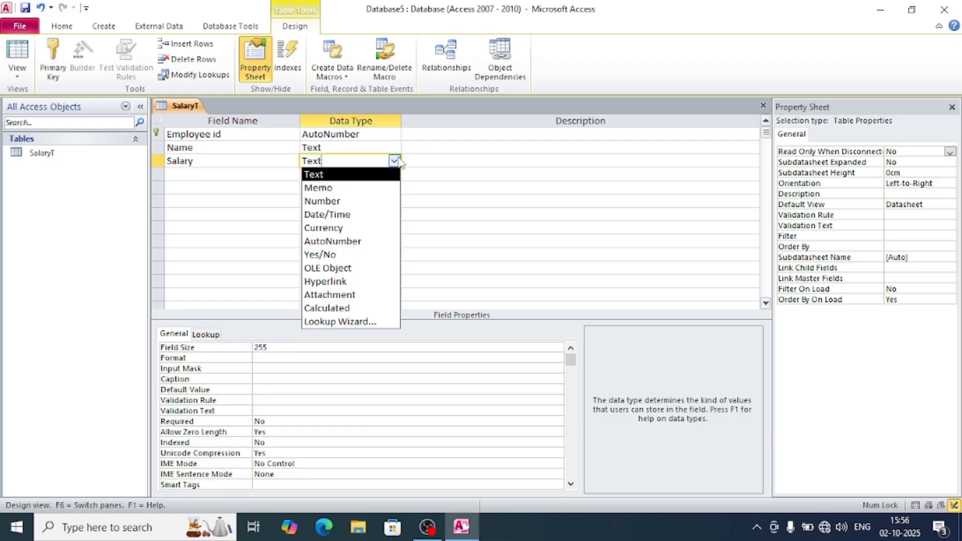
{"action": "left_click", "coordinate": [370, 228]}
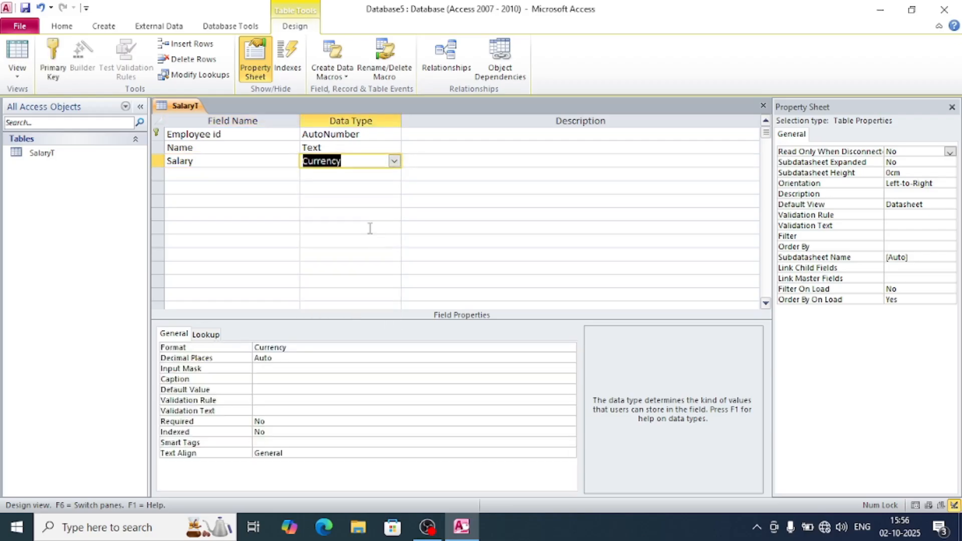
Step: Add a field called "PF_Deduction" with the Number data type below the Salary field
{"action": "left_click", "coordinate": [198, 172]}
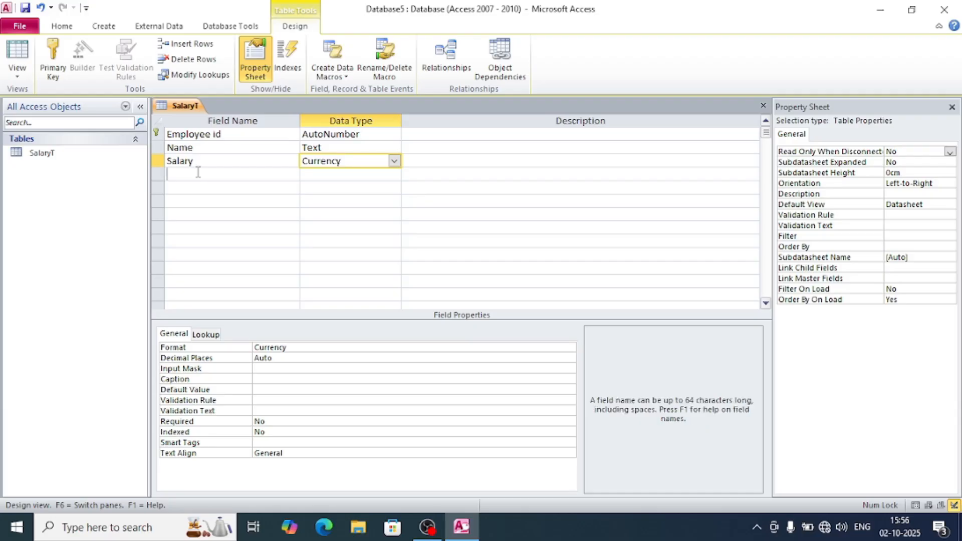
{"action": "type", "text": "PF_Ded"}
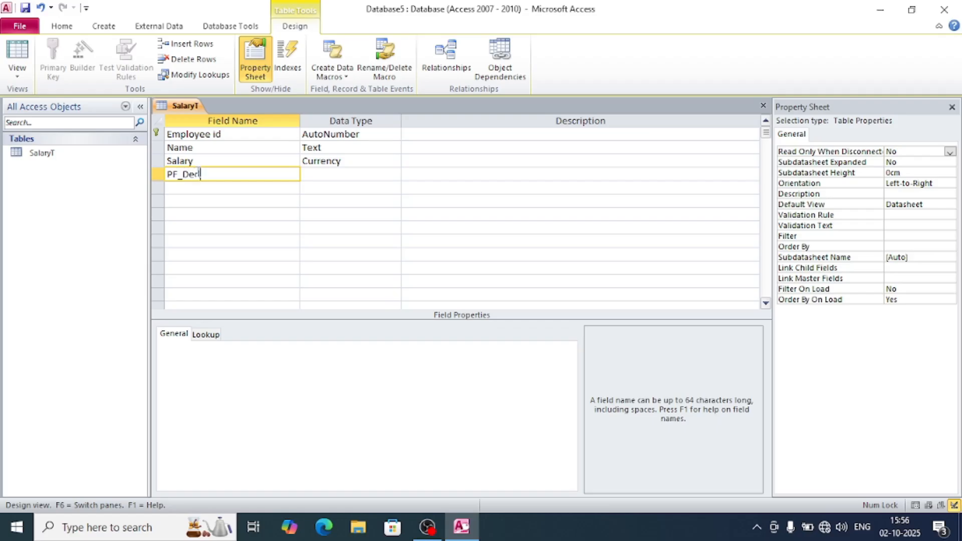
{"action": "type", "text": "uction"}
{"action": "left_click", "coordinate": [324, 173]}
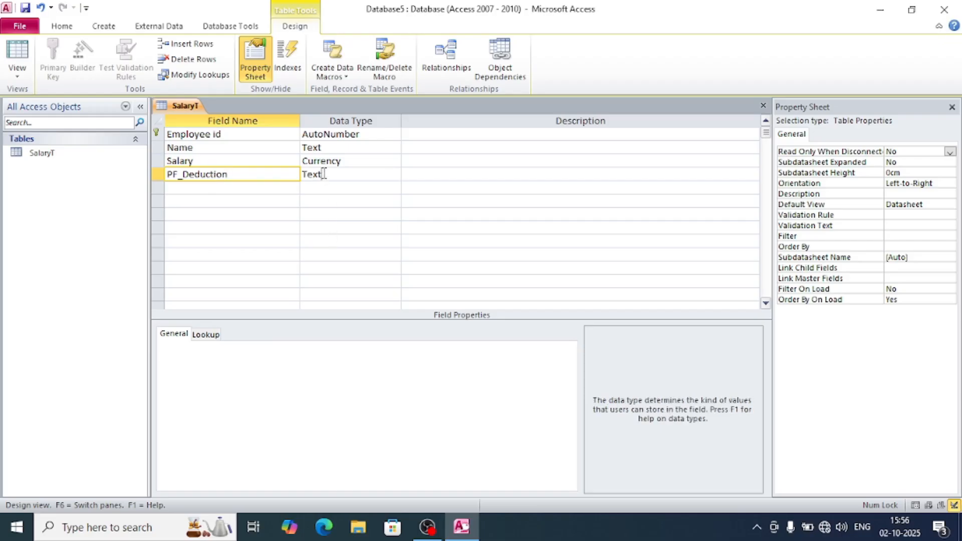
{"action": "left_click", "coordinate": [394, 175]}
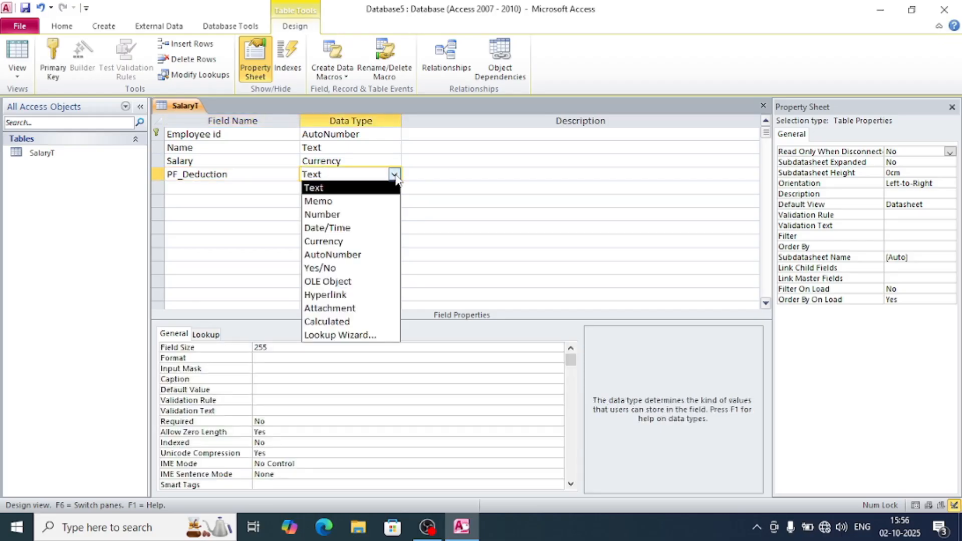
{"action": "left_click", "coordinate": [384, 216]}
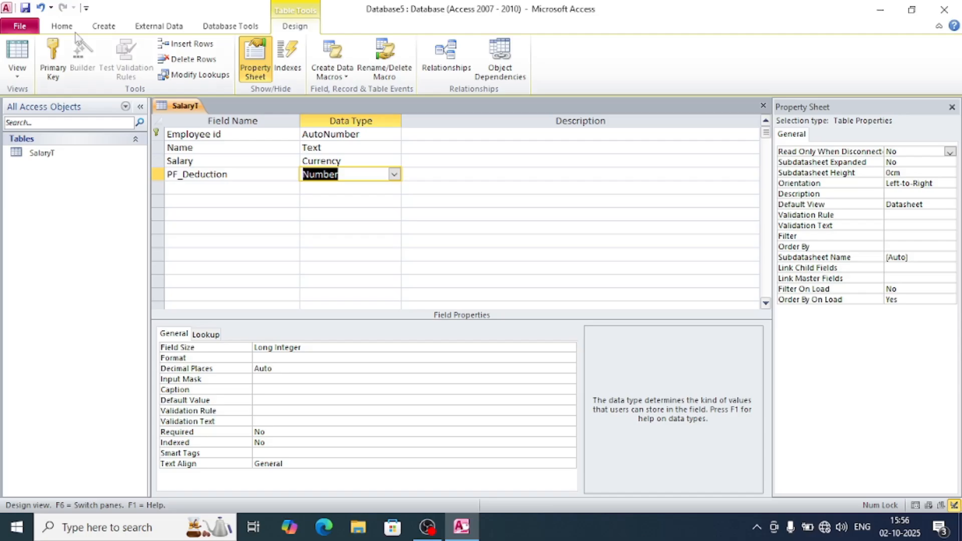
Step: Save the table and, in Datasheet View, enter a first record with the employee's name, salary 21000 and PF_Deduction 15%
{"action": "left_click", "coordinate": [16, 56]}
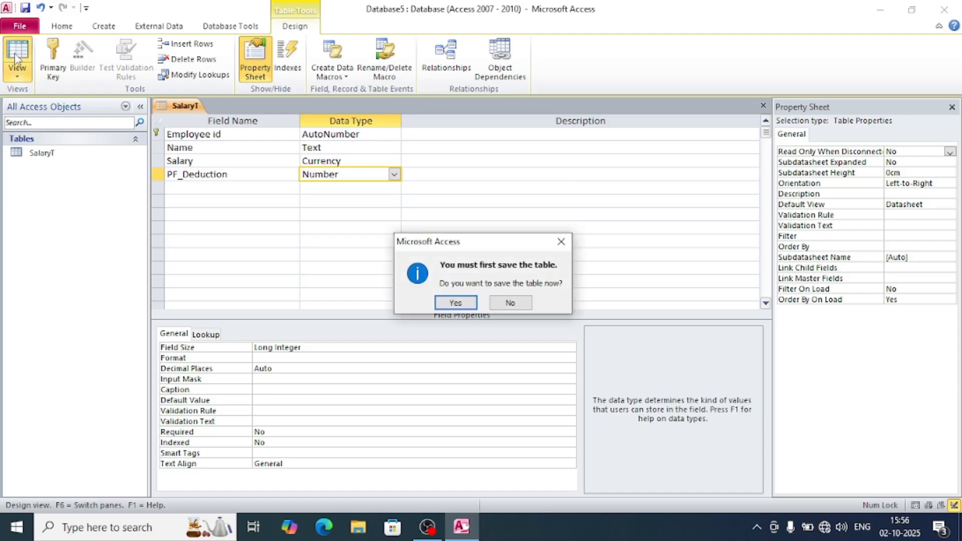
{"action": "left_click", "coordinate": [450, 304]}
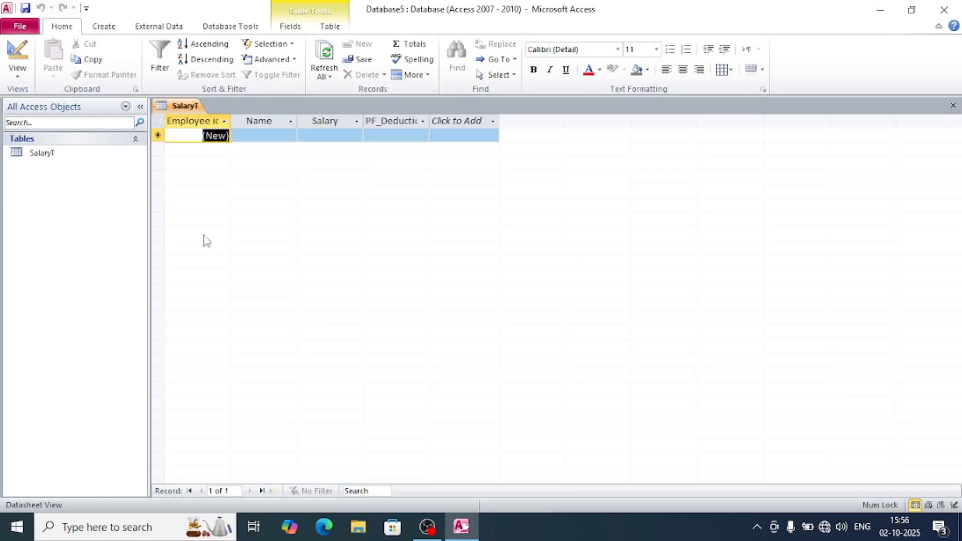
{"action": "left_click", "coordinate": [269, 136]}
{"action": "type", "text": "Rahul"}
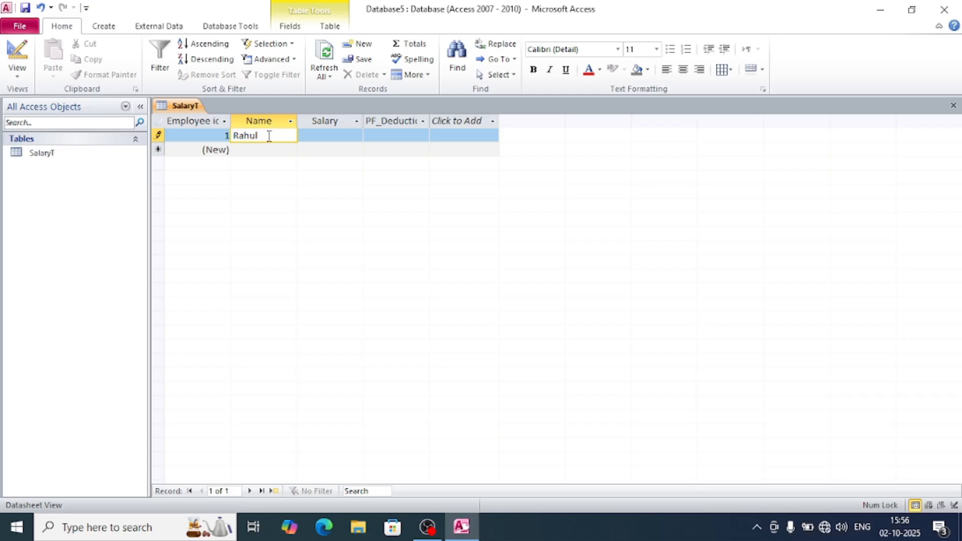
{"action": "left_click", "coordinate": [349, 136]}
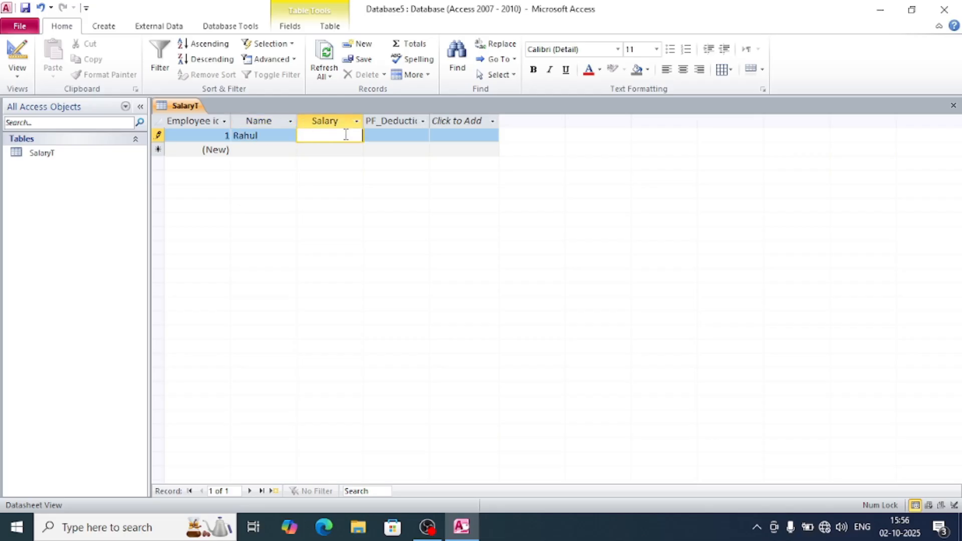
{"action": "type", "text": "21000"}
{"action": "left_click", "coordinate": [400, 135]}
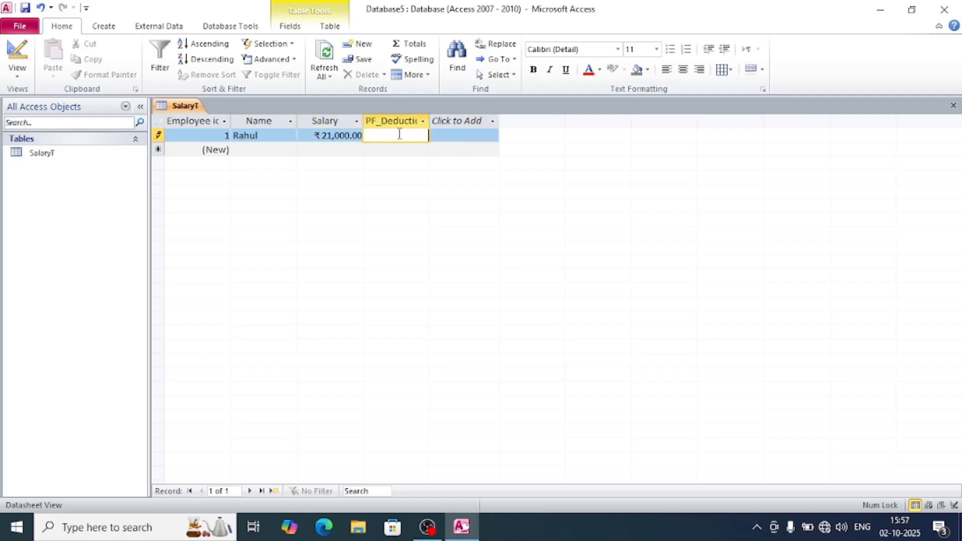
{"action": "type", "text": "15%"}
{"action": "left_click", "coordinate": [481, 142]}
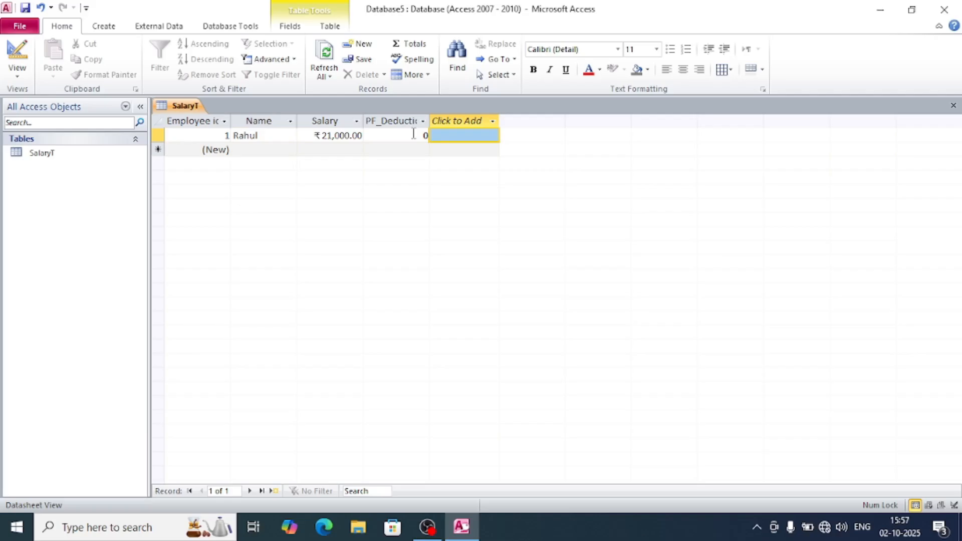
Step: Return the table to Design View and set the PF_Deduction field's size to Double
{"action": "left_click", "coordinate": [18, 70]}
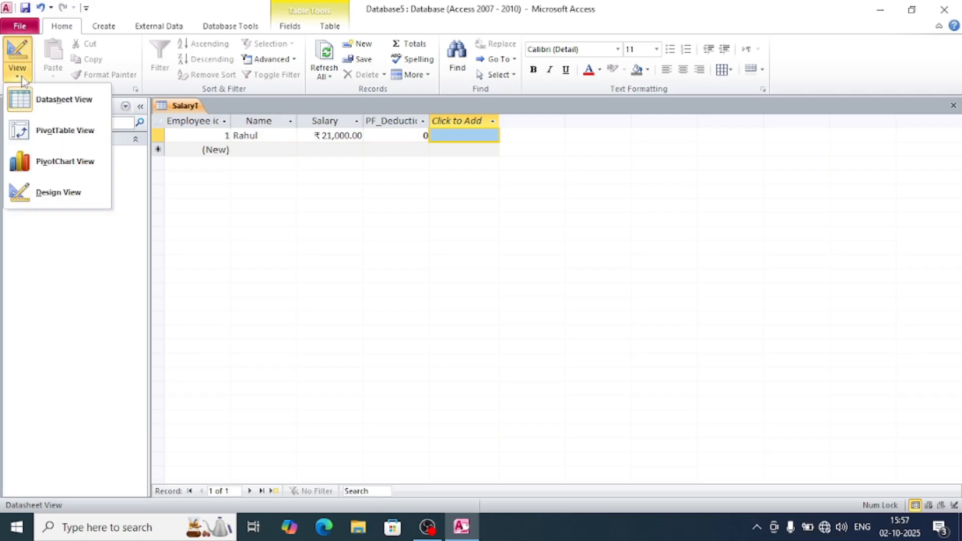
{"action": "left_click", "coordinate": [70, 193]}
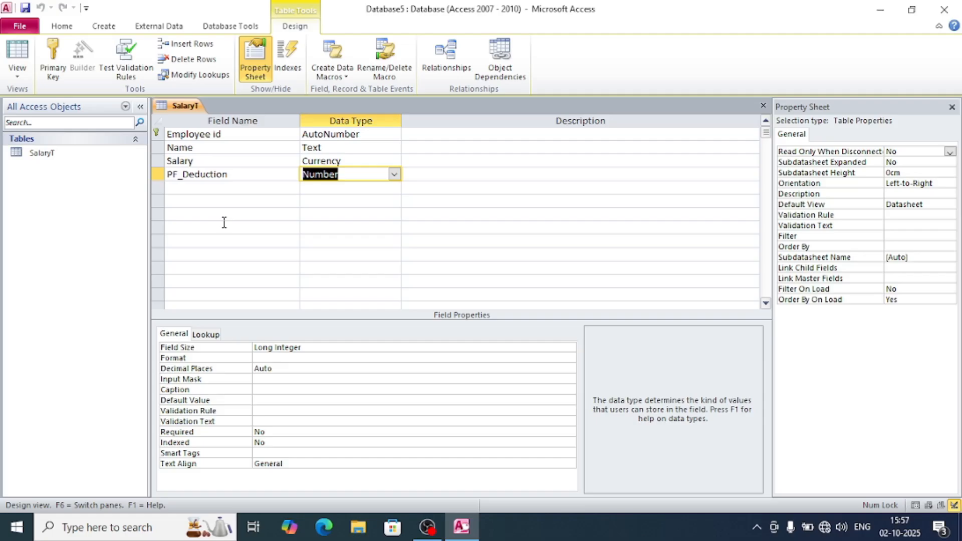
{"action": "left_click", "coordinate": [320, 347]}
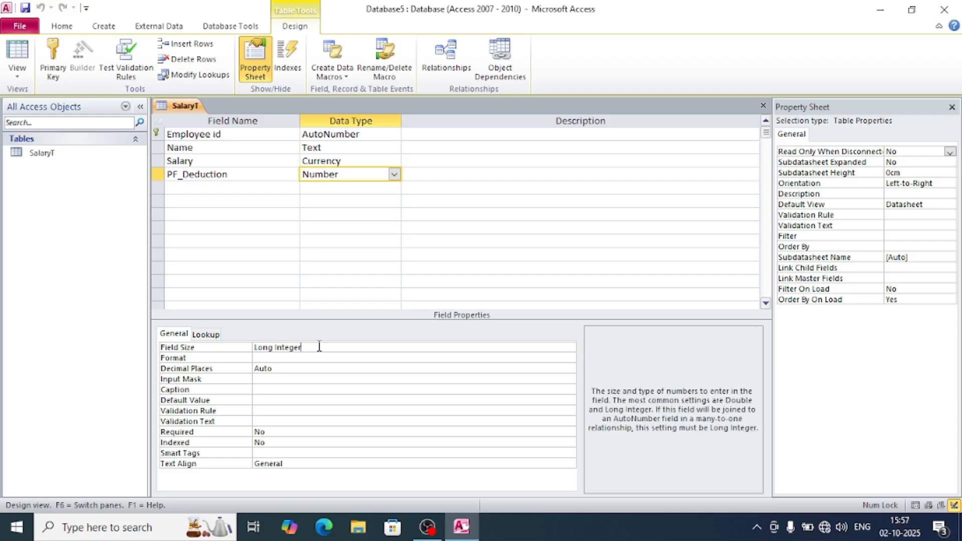
{"action": "key", "text": "BackSpace"}
{"action": "key", "text": "BackSpace"}
{"action": "key", "text": "BackSpace"}
{"action": "key", "text": "BackSpace"}
{"action": "key", "text": "BackSpace"}
{"action": "key", "text": "BackSpace"}
{"action": "key", "text": "BackSpace"}
{"action": "key", "text": "BackSpace"}
{"action": "key", "text": "BackSpace"}
{"action": "key", "text": "BackSpace"}
{"action": "key", "text": "BackSpace"}
{"action": "key", "text": "BackSpace"}
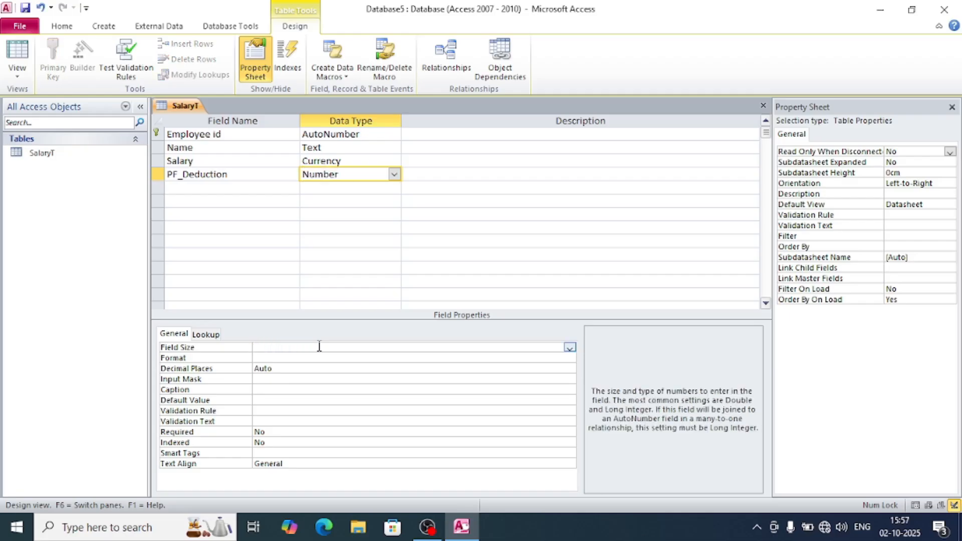
{"action": "type", "text": "Double"}
Step: Set the display format of the PF_Deduction field to Percent
{"action": "left_click", "coordinate": [297, 359]}
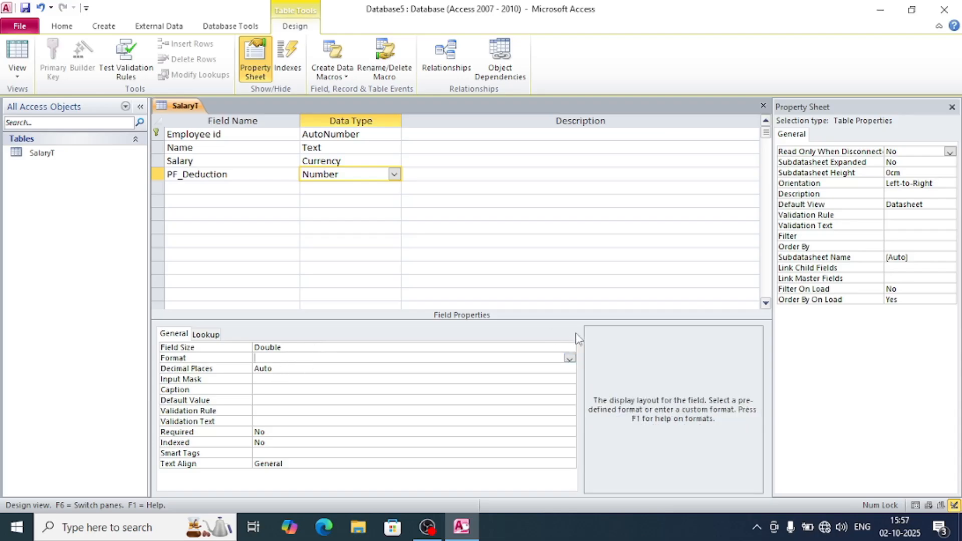
{"action": "left_click", "coordinate": [570, 359]}
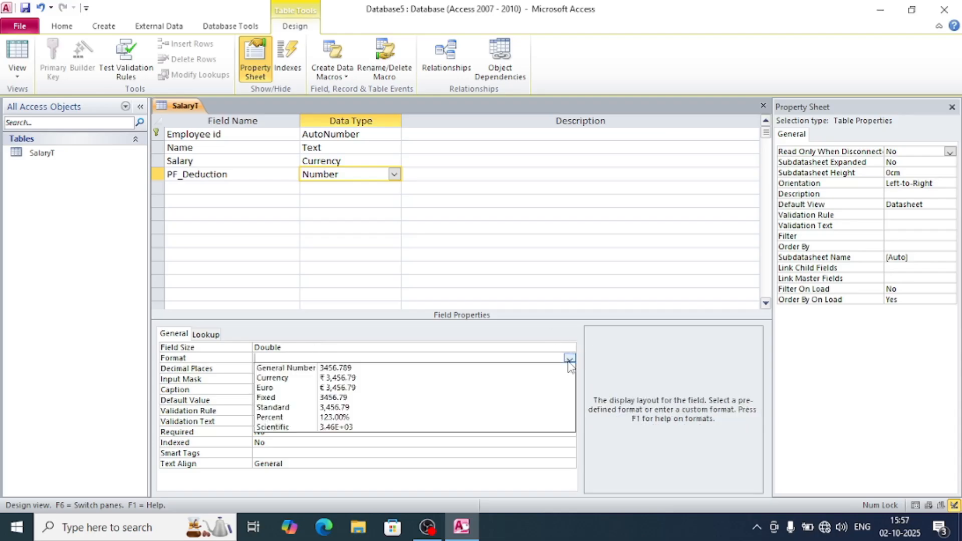
{"action": "left_click", "coordinate": [366, 417]}
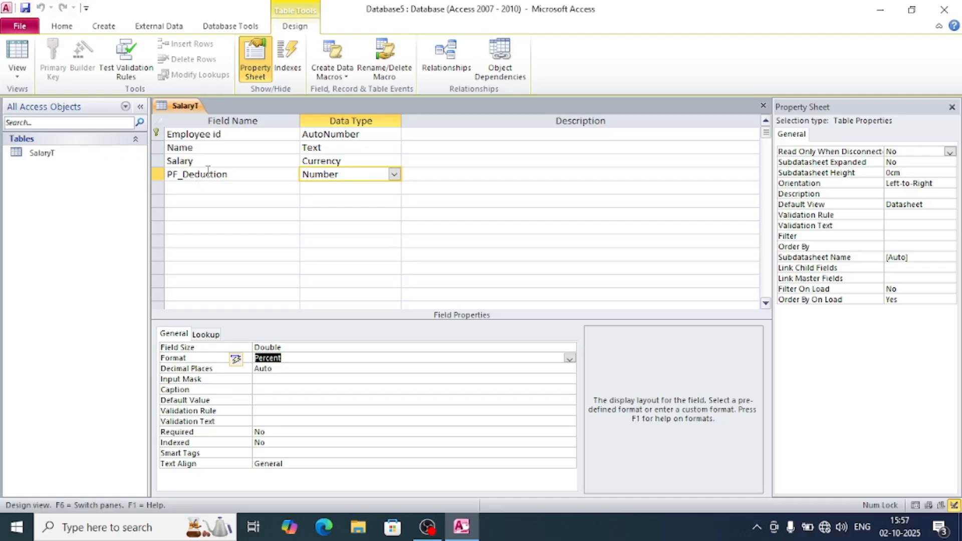
Step: Add a field called "PF_Amount" with the Number data type below the PF_Deduction field
{"action": "left_click", "coordinate": [250, 189]}
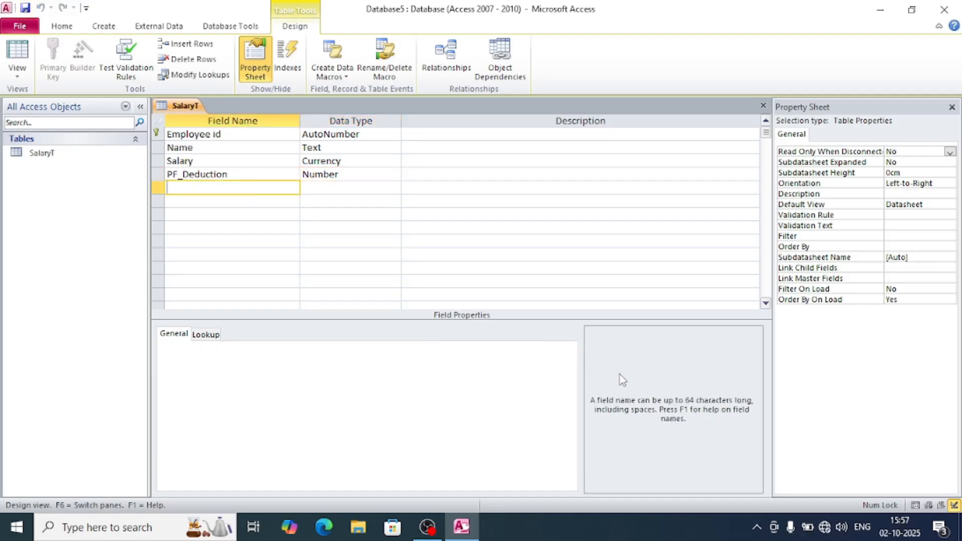
{"action": "type", "text": "PF_Amount"}
{"action": "left_click", "coordinate": [367, 188]}
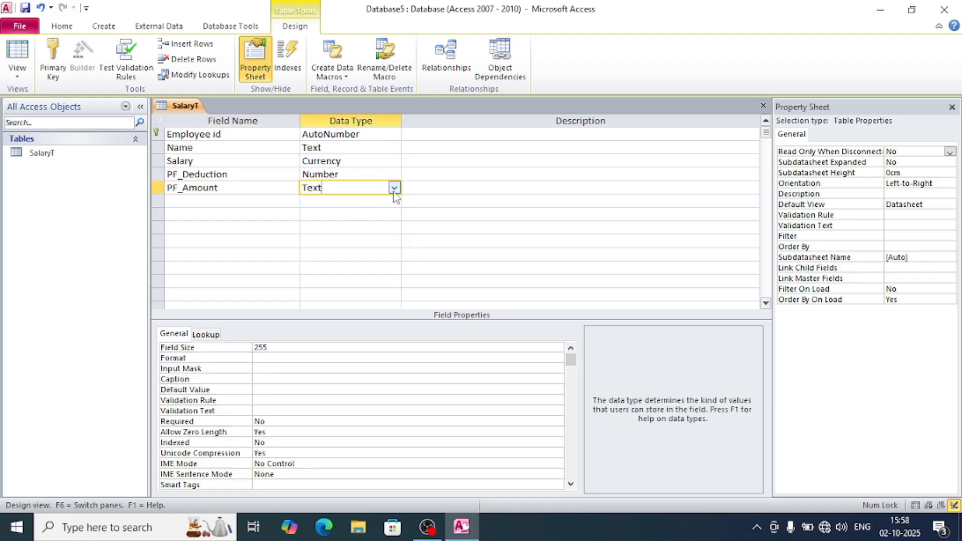
{"action": "left_click", "coordinate": [395, 188]}
{"action": "left_click", "coordinate": [354, 232]}
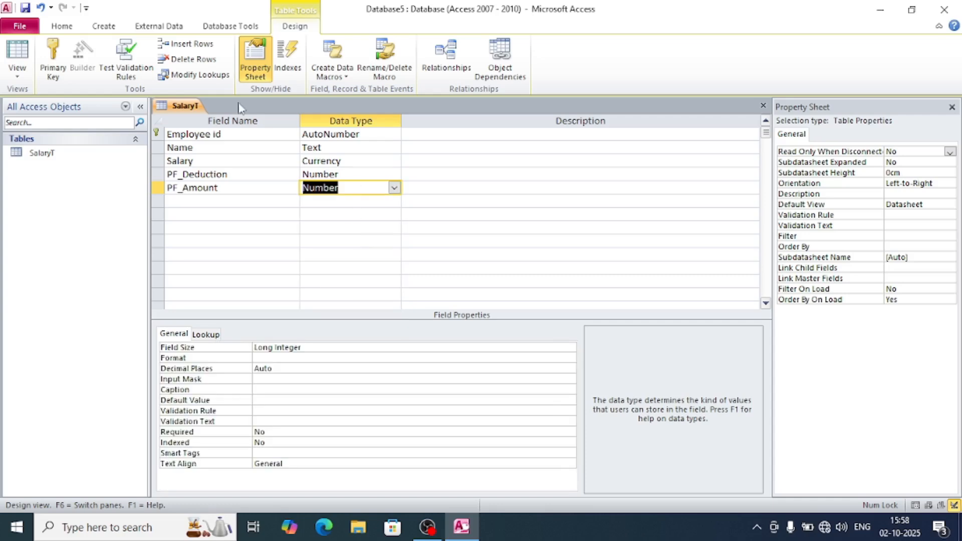
Step: Save the SalaryT table design and switch the table to Datasheet View
{"action": "left_click", "coordinate": [26, 9]}
{"action": "left_click", "coordinate": [24, 75]}
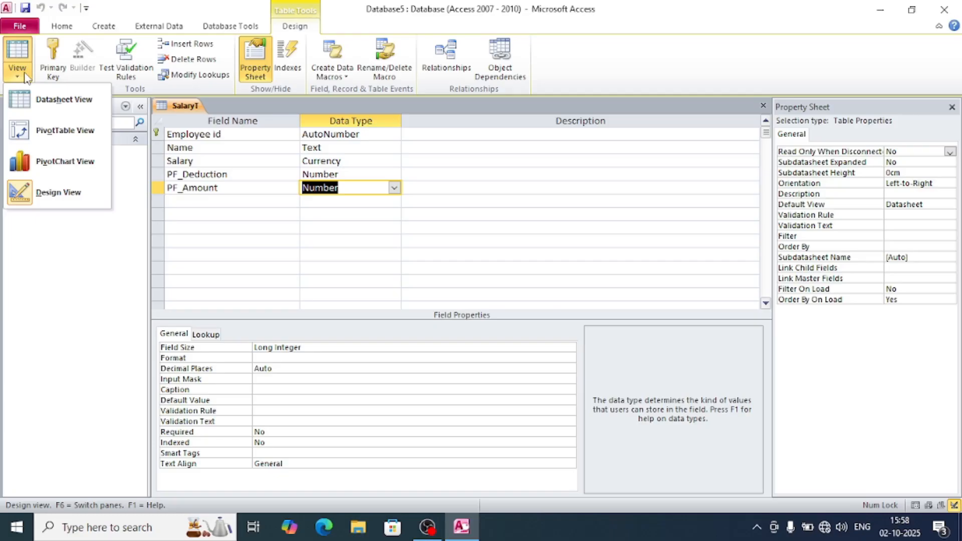
{"action": "left_click", "coordinate": [93, 201]}
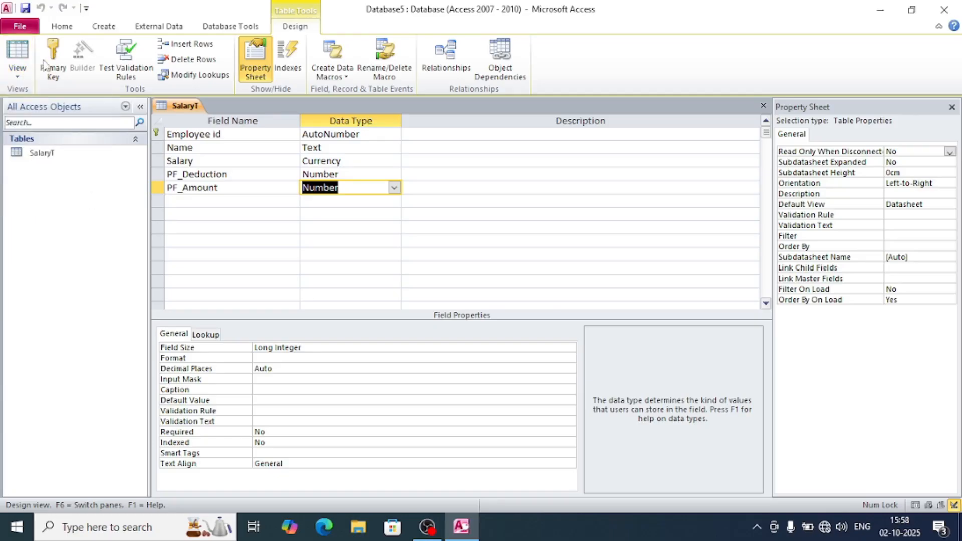
{"action": "left_click", "coordinate": [25, 76]}
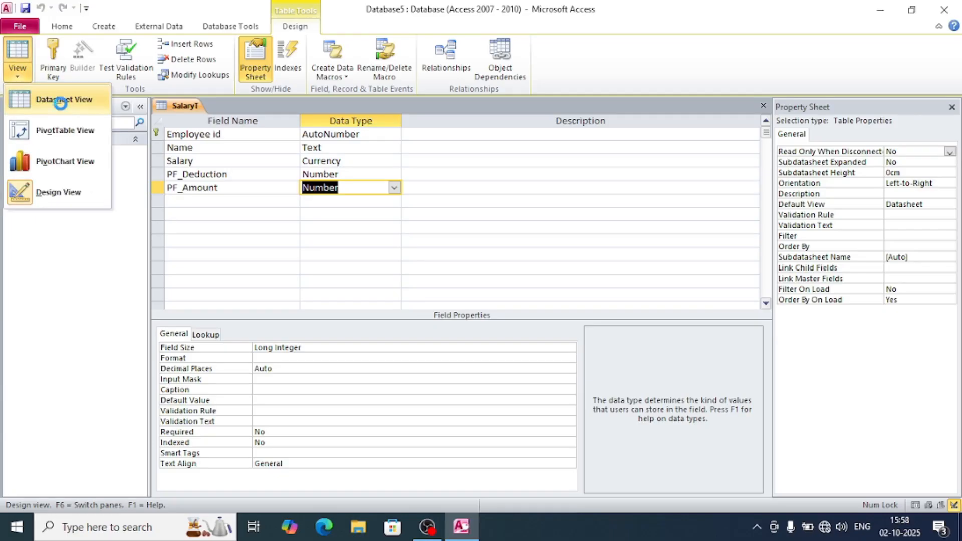
{"action": "left_click", "coordinate": [61, 100]}
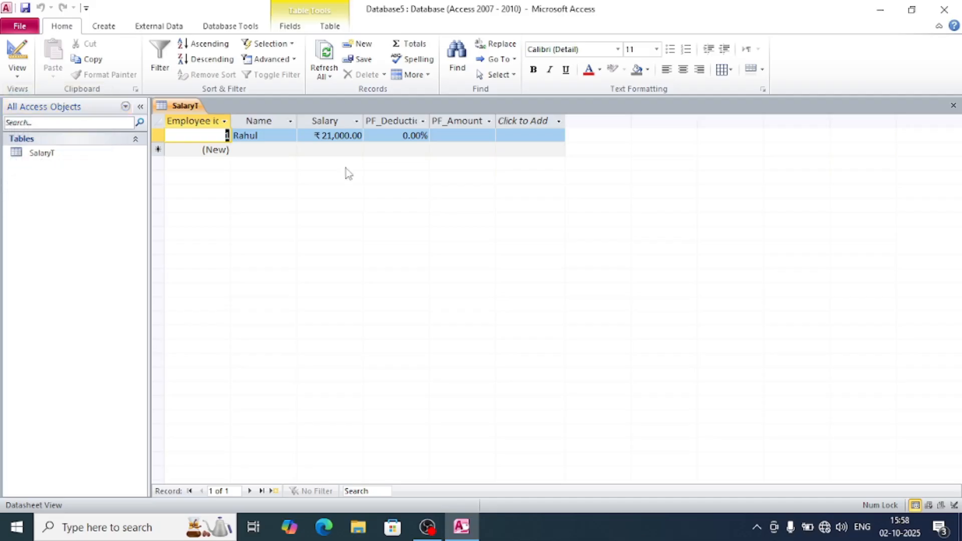
Step: Set the PF_Deduction value of the first record to 15%
{"action": "left_click", "coordinate": [403, 135]}
{"action": "key", "text": "Delete"}
{"action": "key", "text": "Delete"}
{"action": "key", "text": "Delete"}
{"action": "key", "text": "Delete"}
{"action": "key", "text": "Delete"}
{"action": "type", "text": "15"}
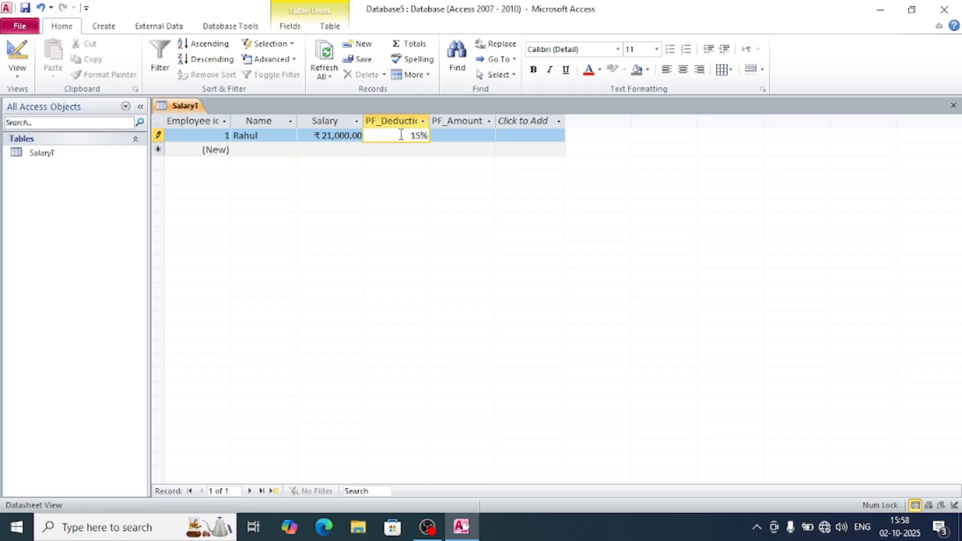
{"action": "left_click", "coordinate": [450, 136]}
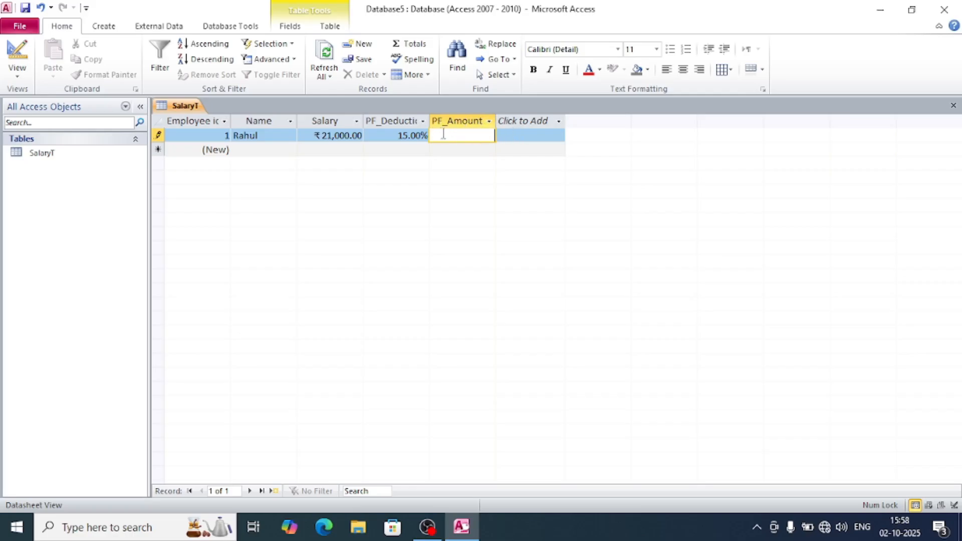
Step: Return the table to Design View, set the PF_Amount field's size to Double and save the table
{"action": "left_click", "coordinate": [18, 76]}
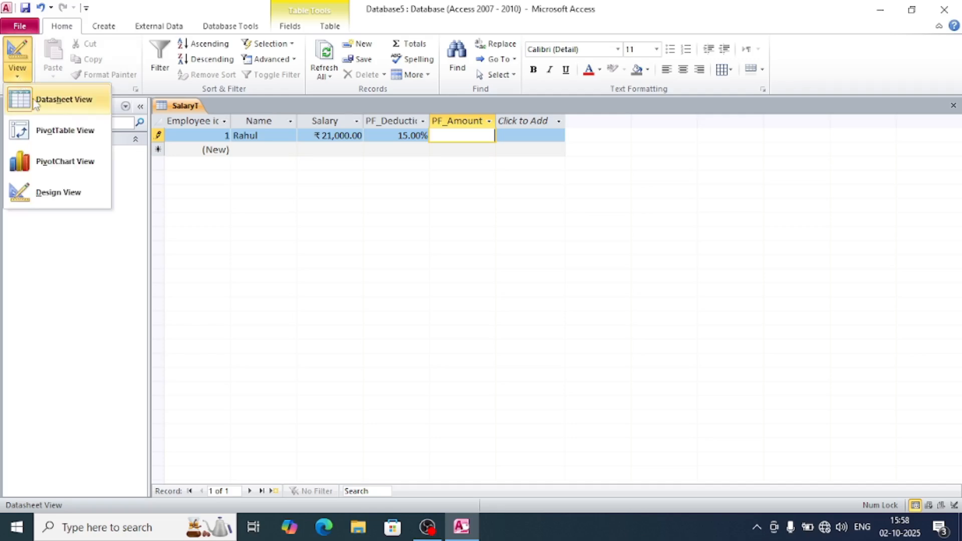
{"action": "left_click", "coordinate": [68, 201]}
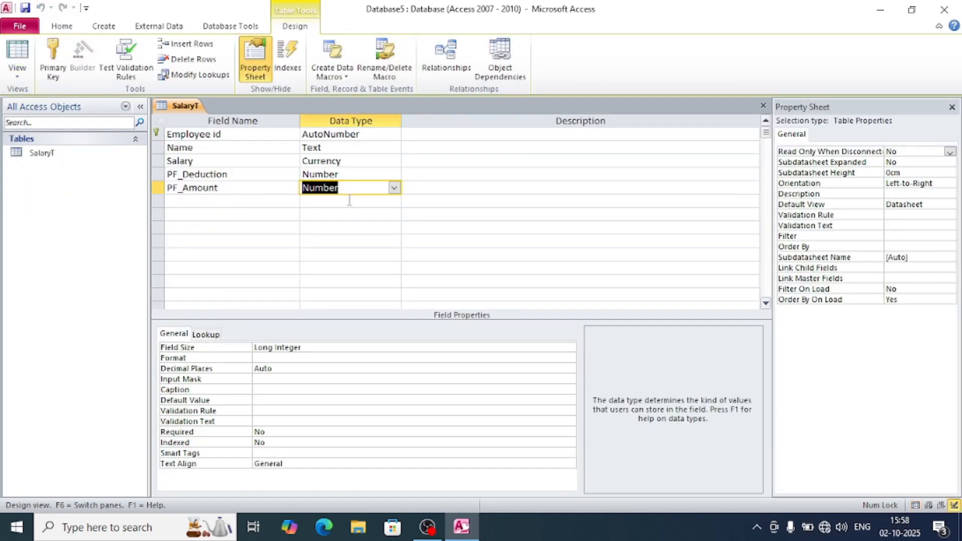
{"action": "left_click", "coordinate": [394, 188]}
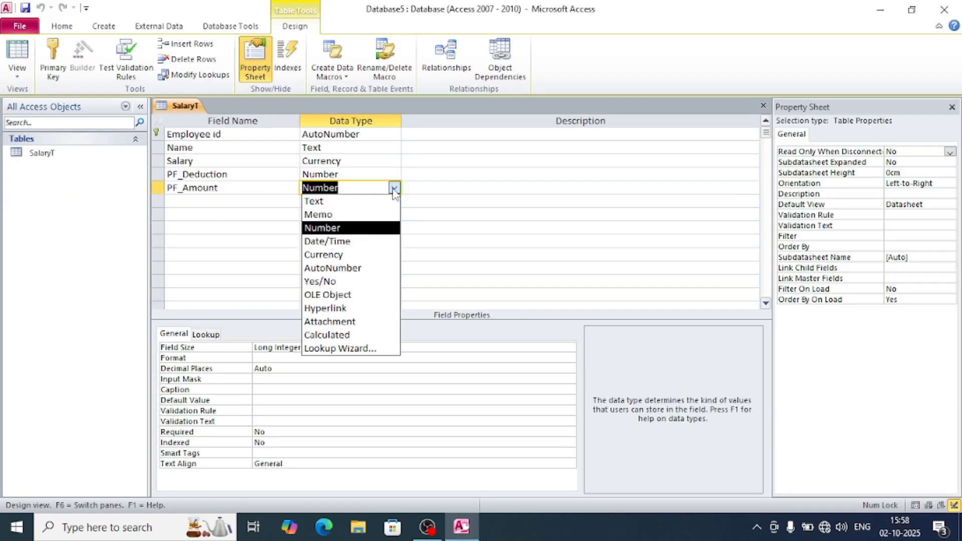
{"action": "left_click", "coordinate": [350, 230]}
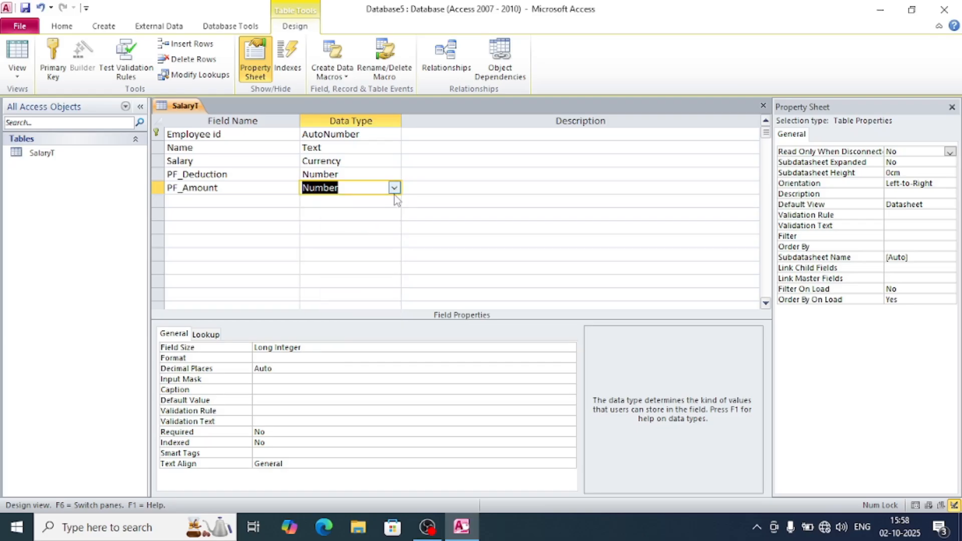
{"action": "left_click", "coordinate": [326, 347]}
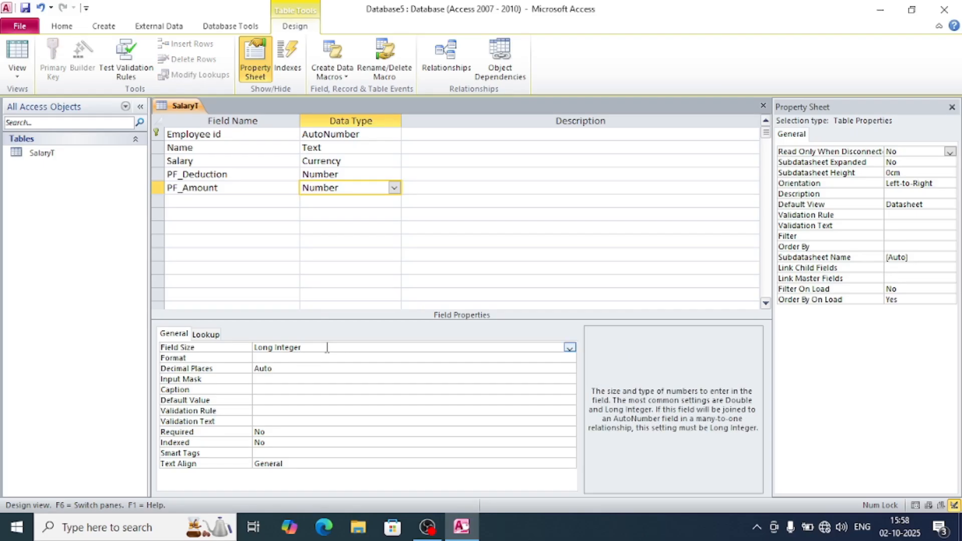
{"action": "key", "text": "BackSpace"}
{"action": "key", "text": "BackSpace"}
{"action": "key", "text": "BackSpace"}
{"action": "key", "text": "BackSpace"}
{"action": "key", "text": "BackSpace"}
{"action": "type", "text": "doubl"}
{"action": "left_click", "coordinate": [25, 7]}
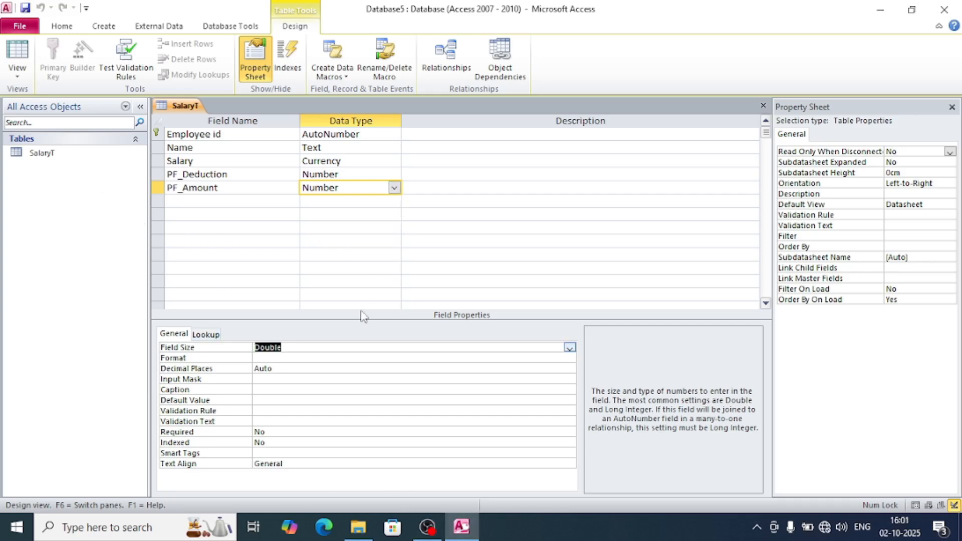
Step: Switch to Datasheet View to check the first record's PF_Amount cell, and close the SalaryT table
{"action": "left_click", "coordinate": [334, 351]}
{"action": "left_click", "coordinate": [17, 70]}
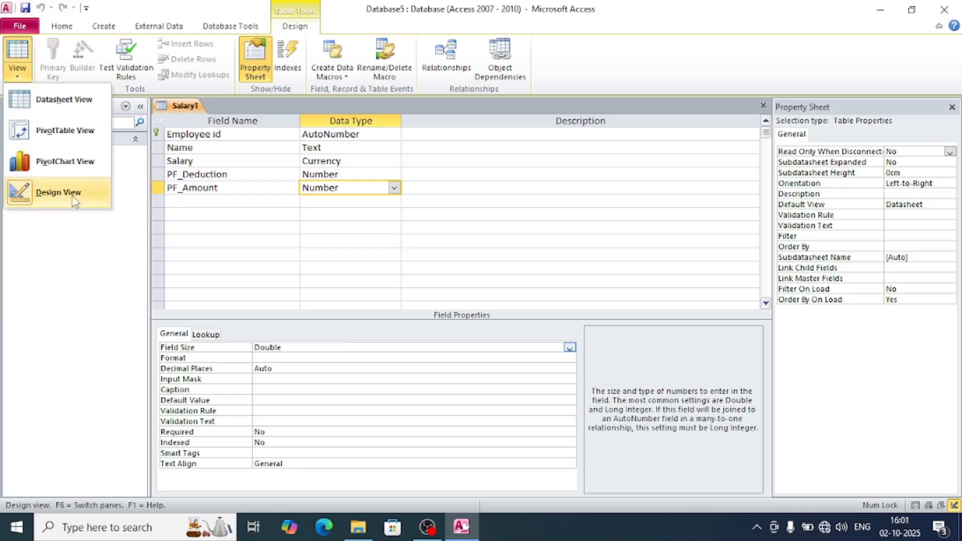
{"action": "left_click", "coordinate": [78, 100]}
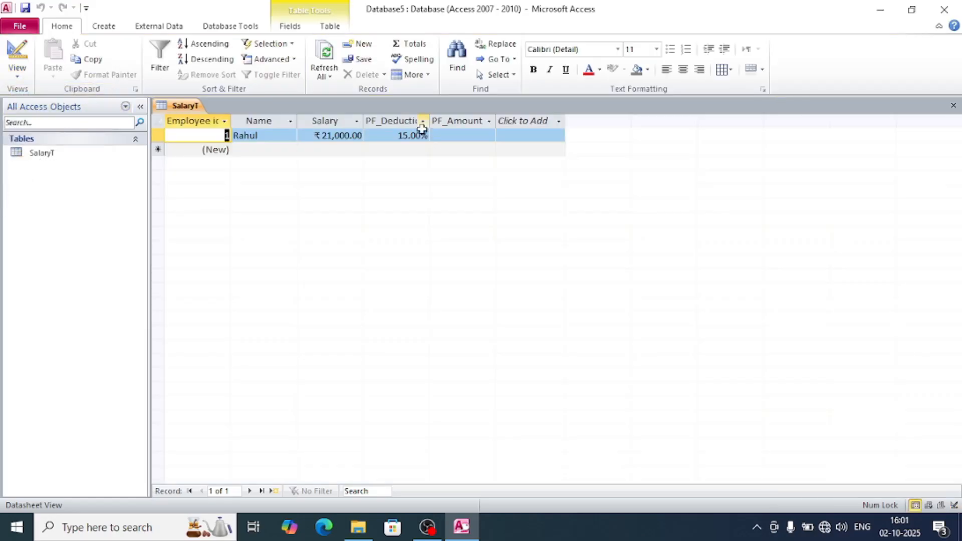
{"action": "left_click", "coordinate": [454, 138]}
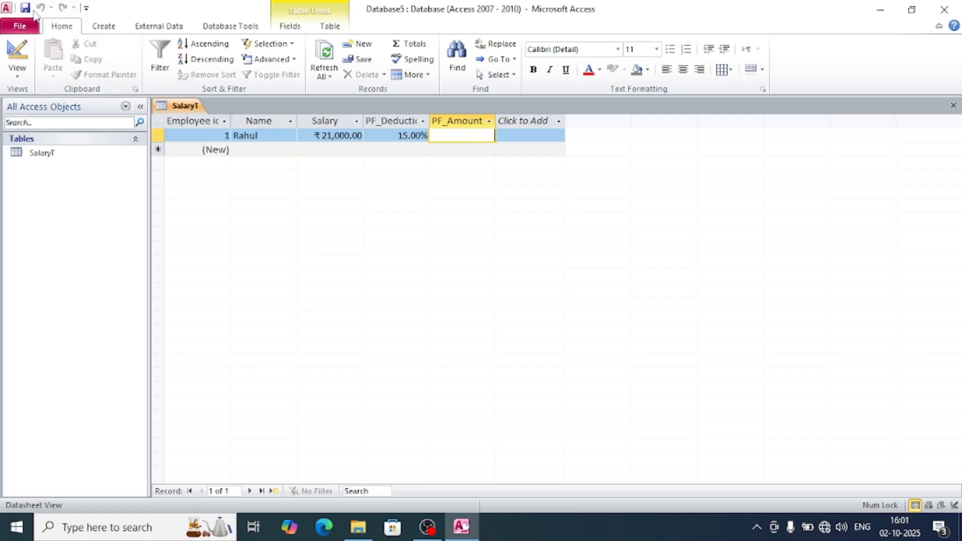
{"action": "left_click", "coordinate": [954, 105]}
Step: Create a new query in Design View with the SalaryT table as its source
{"action": "left_click", "coordinate": [107, 30]}
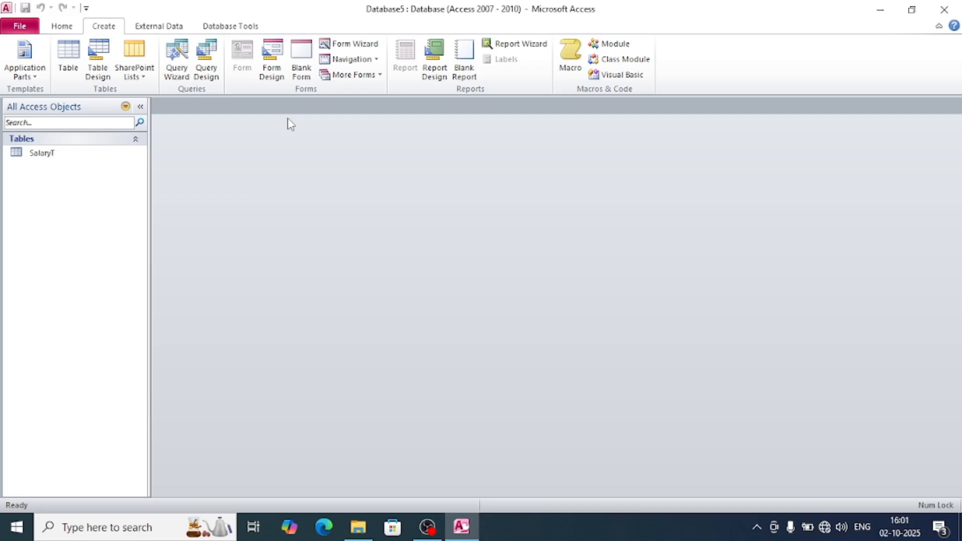
{"action": "left_click", "coordinate": [211, 66]}
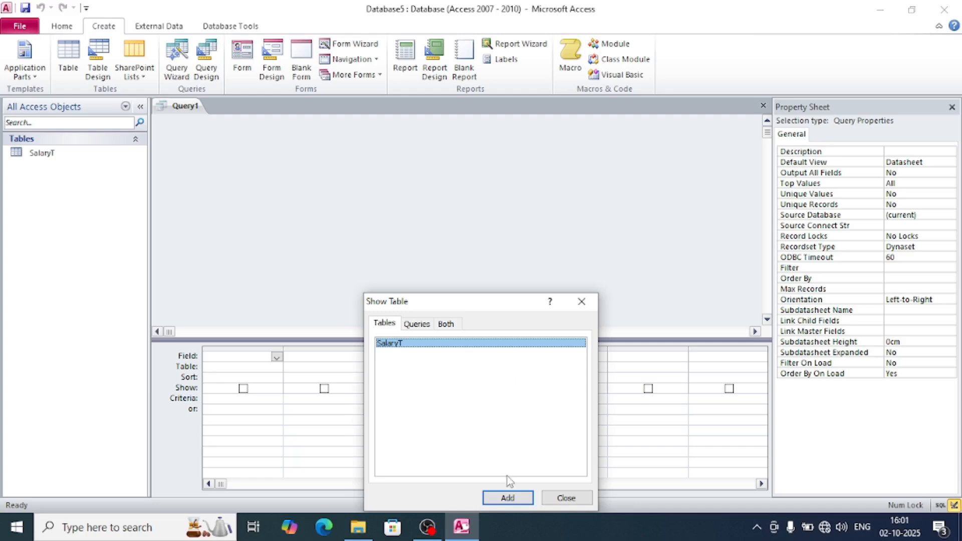
{"action": "left_click", "coordinate": [512, 499]}
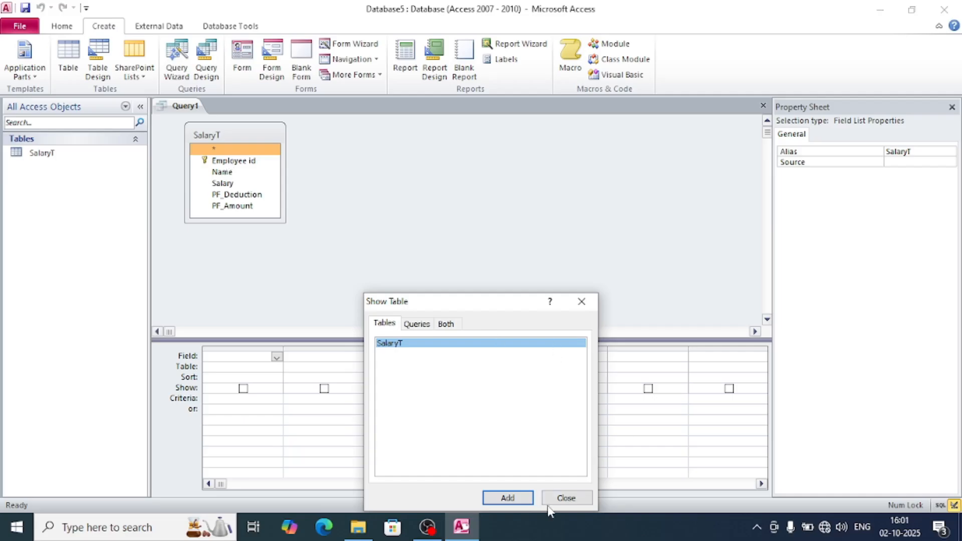
{"action": "left_click", "coordinate": [582, 302]}
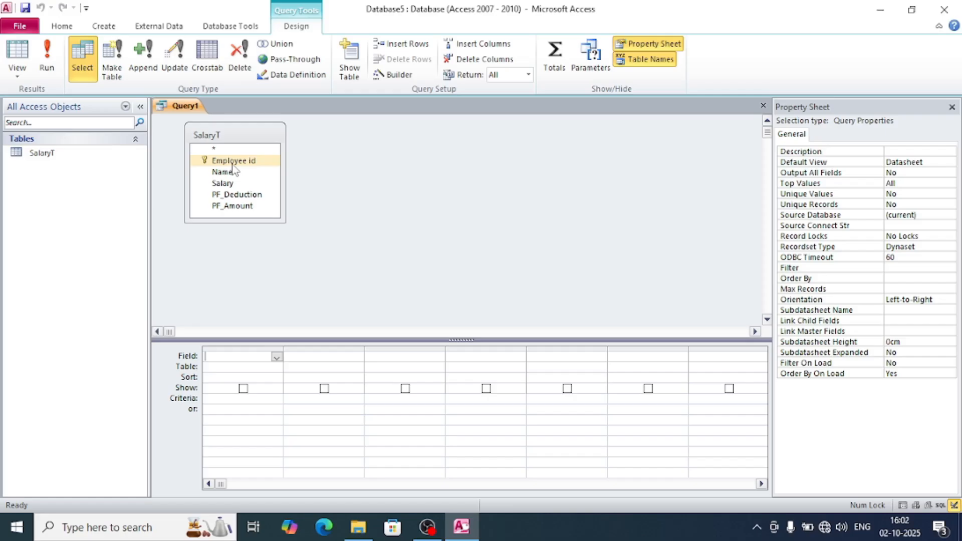
Step: Add all SalaryT fields, from Employee id to PF_Amount, to the query's design grid
{"action": "left_click", "coordinate": [230, 135]}
{"action": "double_click", "coordinate": [231, 135]}
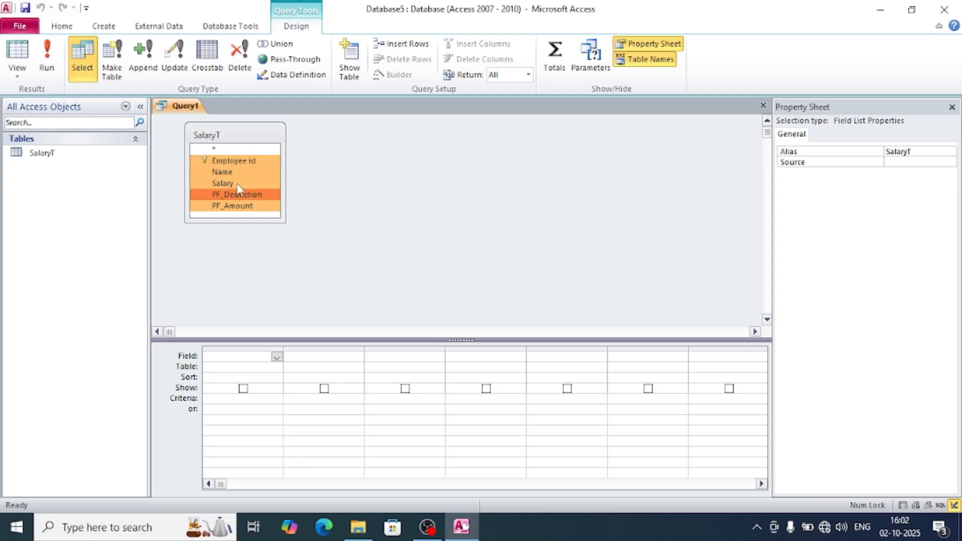
{"action": "left_click_drag", "start_coordinate": [234, 156], "coordinate": [234, 380]}
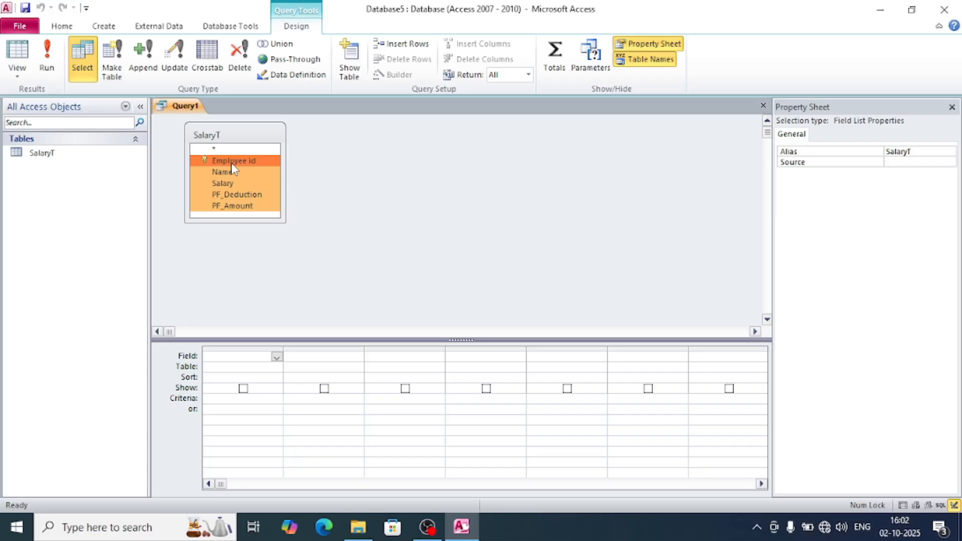
{"action": "left_click_drag", "start_coordinate": [250, 169], "coordinate": [238, 357]}
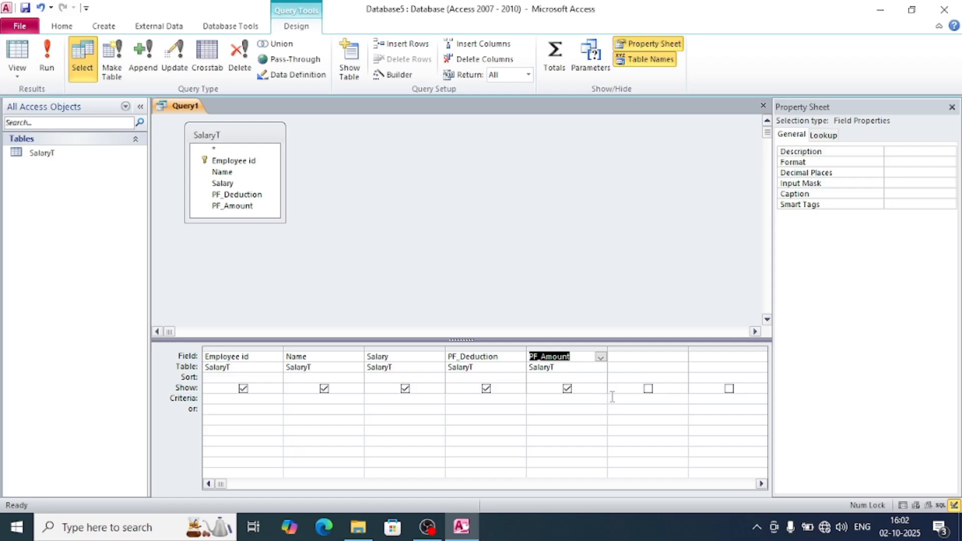
Step: Open the query's PF_Amount field in the Zoom window and choose bold Times New Roman as its font
{"action": "right_click", "coordinate": [592, 359]}
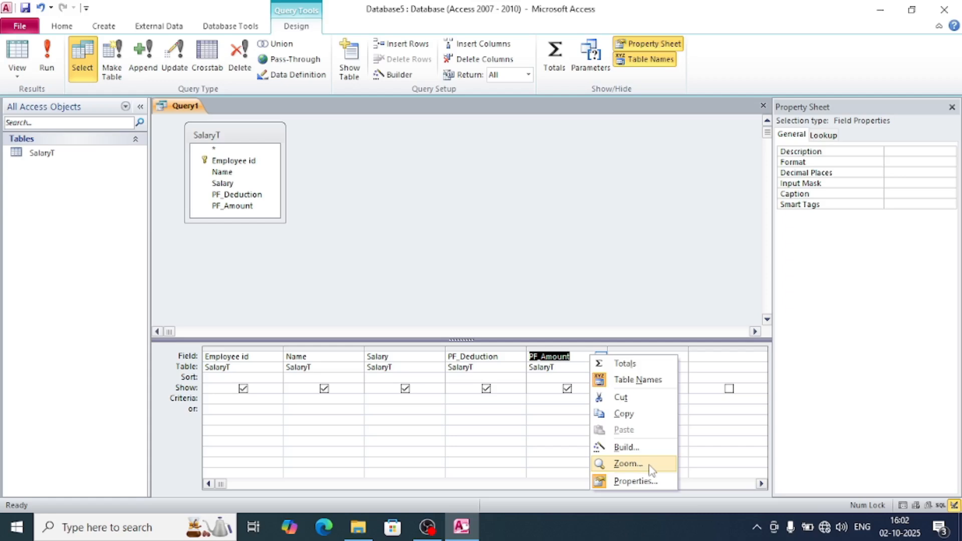
{"action": "left_click", "coordinate": [629, 464]}
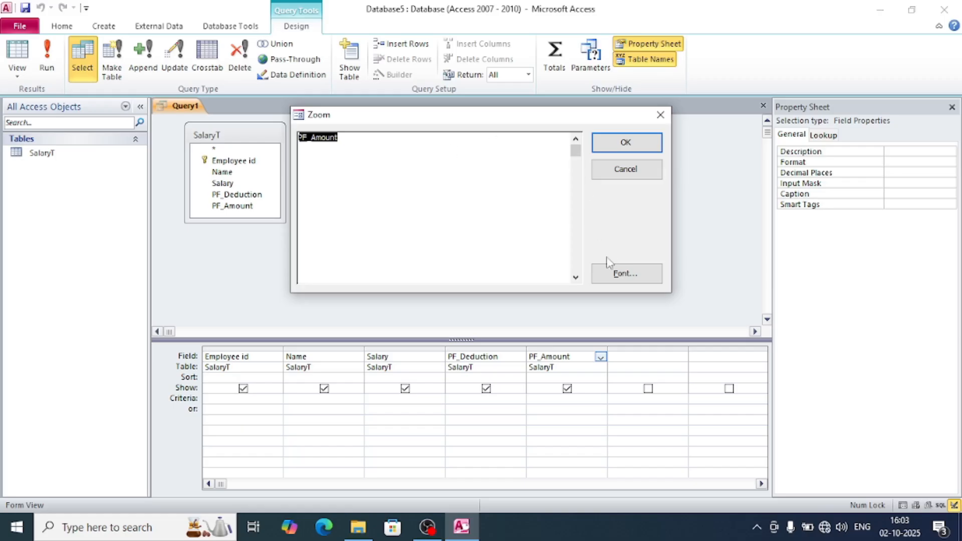
{"action": "left_click", "coordinate": [613, 271]}
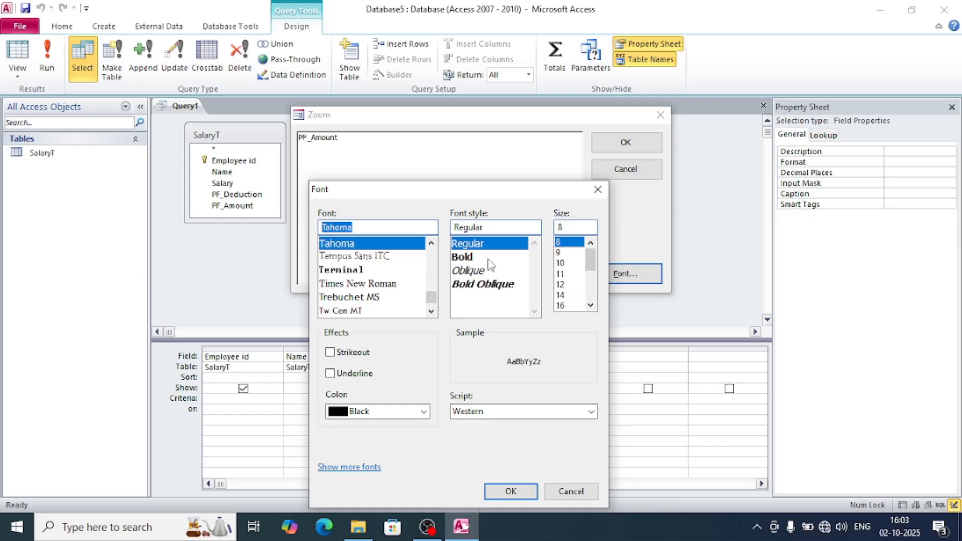
{"action": "left_click", "coordinate": [471, 258]}
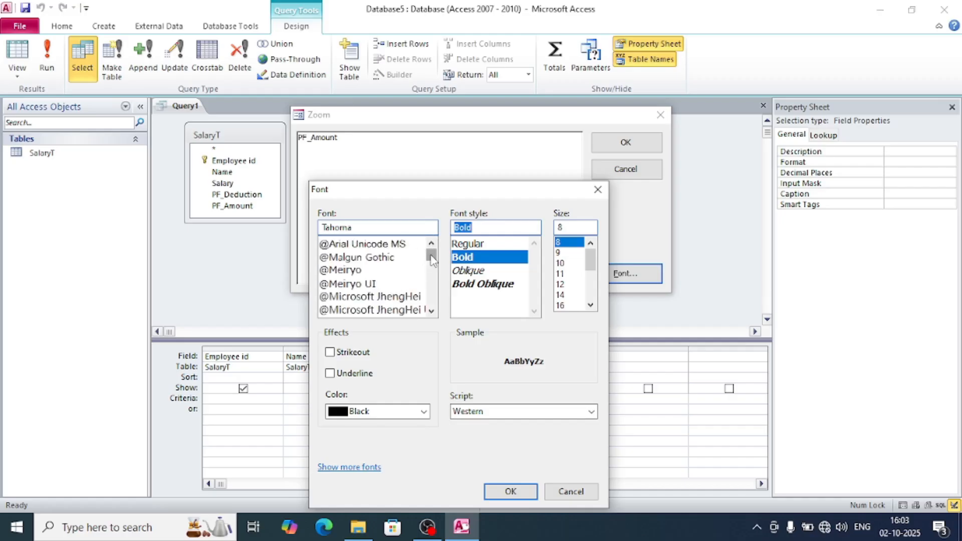
{"action": "left_click", "coordinate": [432, 312]}
{"action": "left_click", "coordinate": [432, 311]}
{"action": "left_click_drag", "start_coordinate": [432, 255], "coordinate": [431, 239]}
{"action": "left_click", "coordinate": [432, 311]}
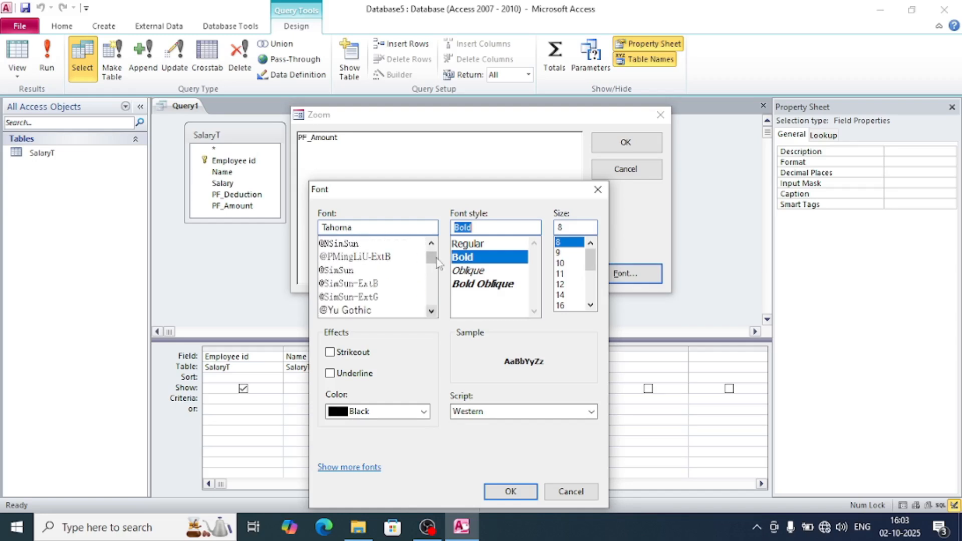
{"action": "double_click", "coordinate": [377, 228]}
{"action": "key", "text": "BackSpace"}
{"action": "type", "text": "time"}
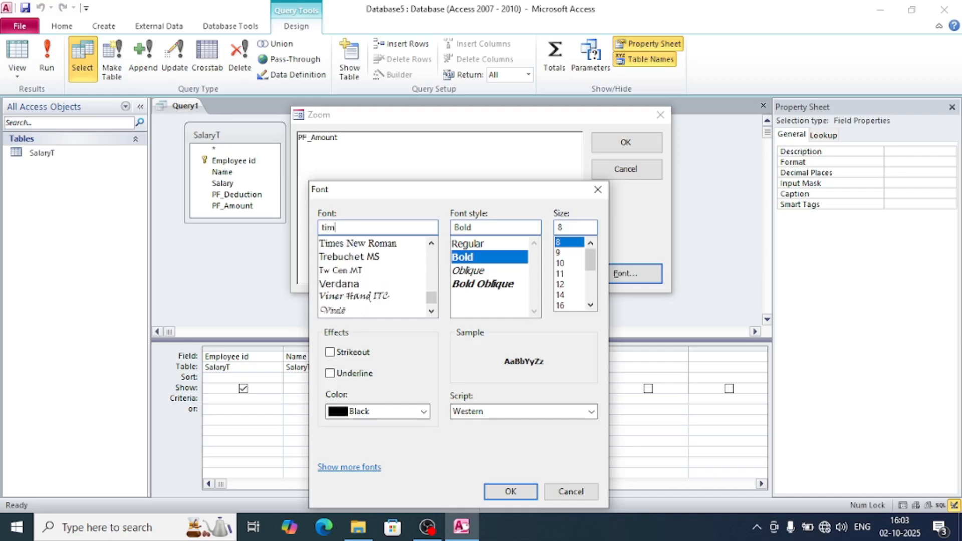
{"action": "left_click", "coordinate": [396, 247]}
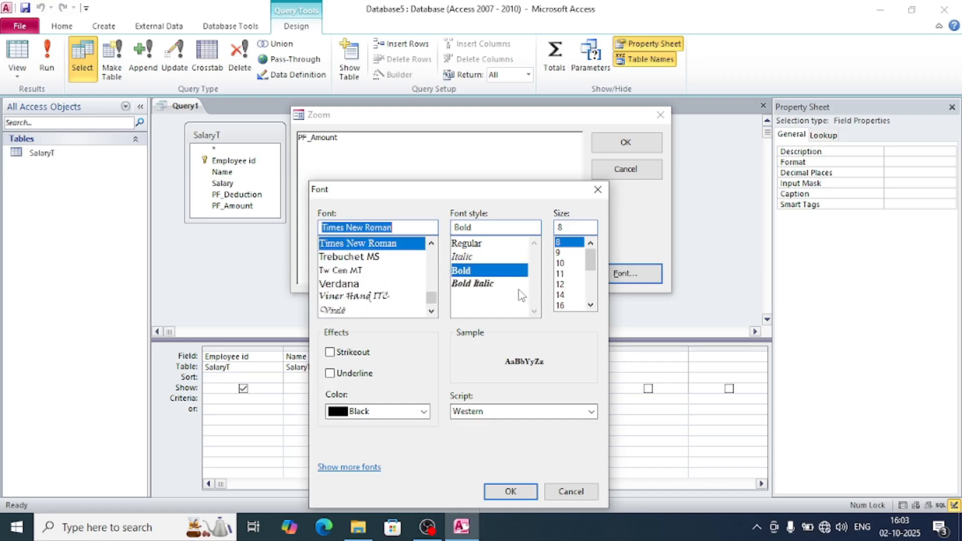
Step: Set the Zoom window's font size to 18 and apply the font settings
{"action": "left_click", "coordinate": [567, 295]}
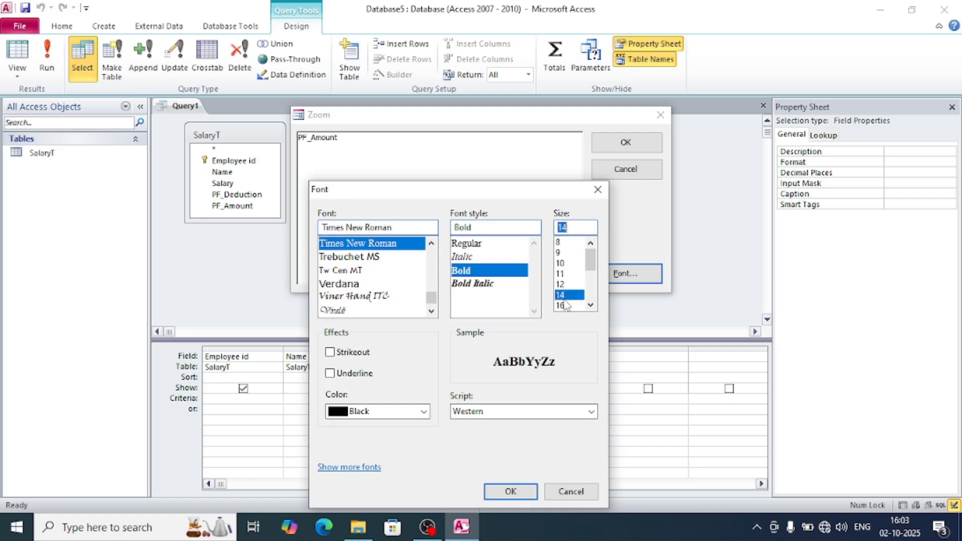
{"action": "left_click", "coordinate": [591, 306]}
{"action": "left_click", "coordinate": [591, 306]}
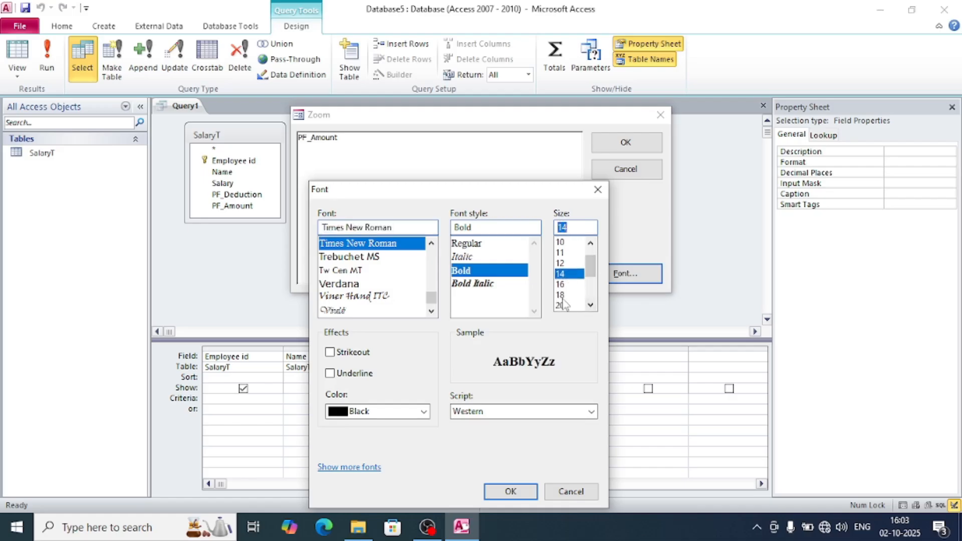
{"action": "left_click", "coordinate": [564, 296]}
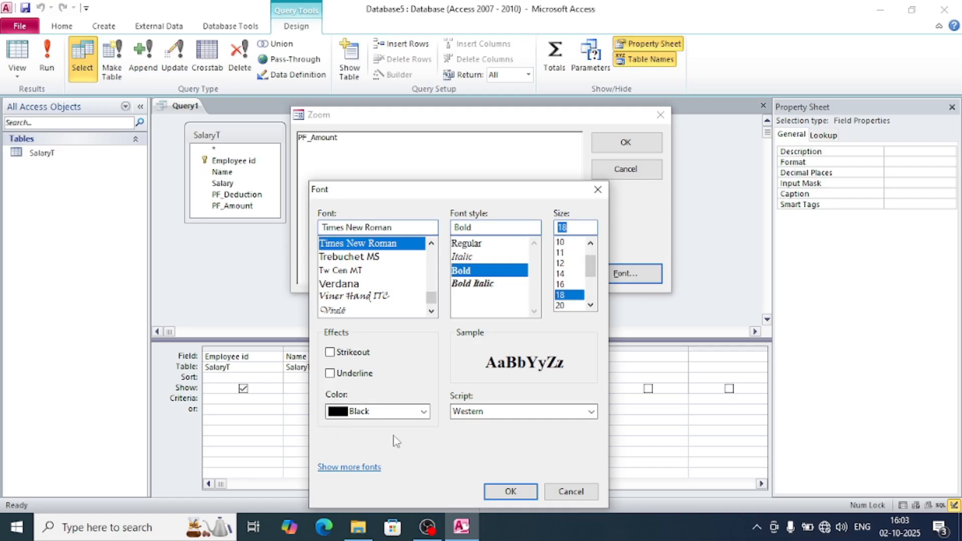
{"action": "left_click", "coordinate": [511, 492]}
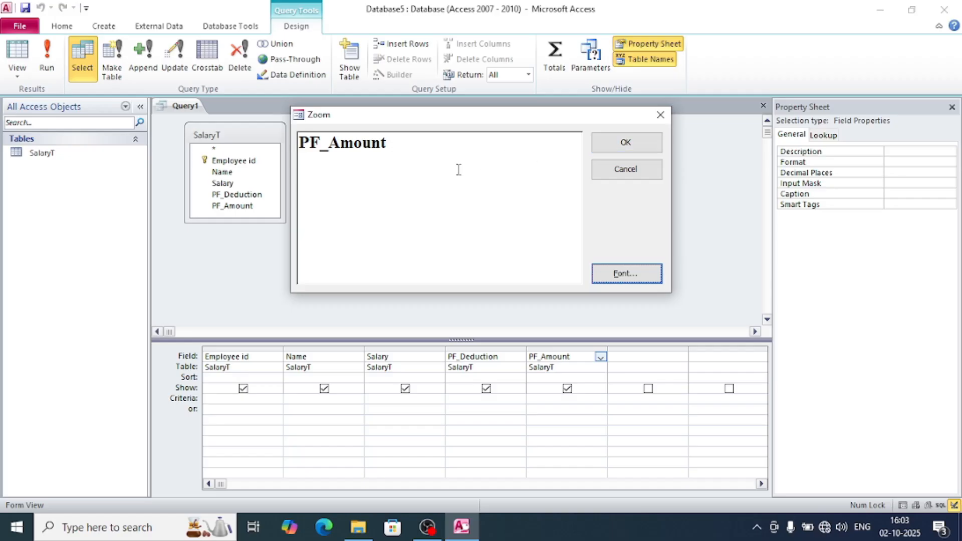
Step: Extend the PF_Amount field text in the Zoom window to the expression PF_Amount:[salary]
{"action": "left_click", "coordinate": [418, 147]}
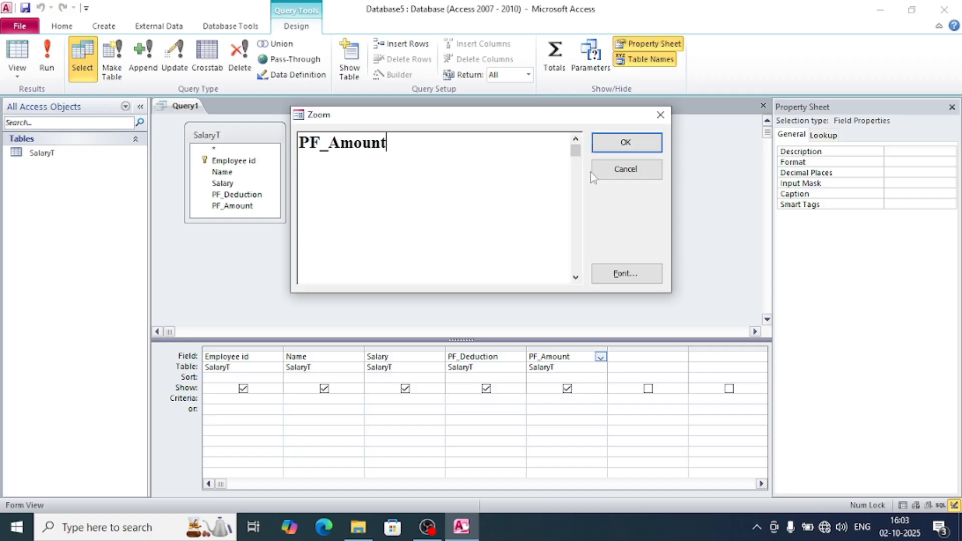
{"action": "type", "text": ":[]"}
{"action": "key", "text": "Left"}
{"action": "type", "text": "salary"}
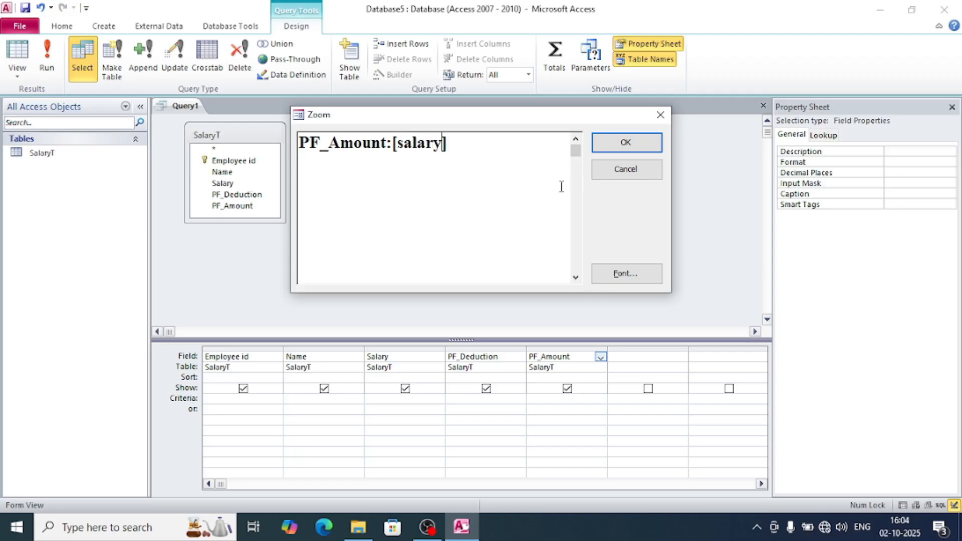
{"action": "key", "text": "Right"}
Step: Multiply [salary] by [PF_Deduction] in the PF_Amount expression and apply it to the query field
{"action": "type", "text": "*[PF_Dec"}
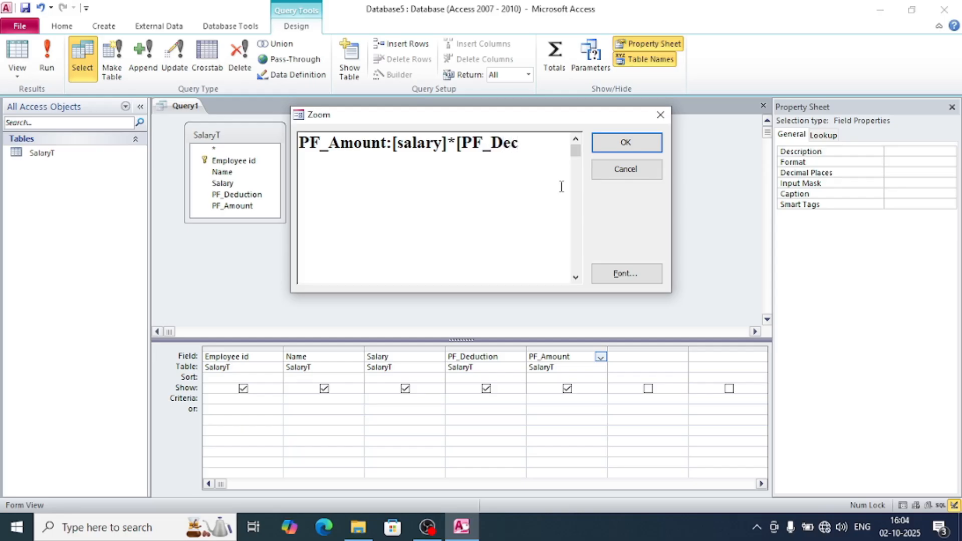
{"action": "type", "text": "uction"}
{"action": "key", "text": "Left"}
{"action": "key", "text": "Left"}
{"action": "key", "text": "Left"}
{"action": "key", "text": "Left"}
{"action": "key", "text": "Left"}
{"action": "key", "text": "Left"}
{"action": "key", "text": "Left"}
{"action": "type", "text": "d"}
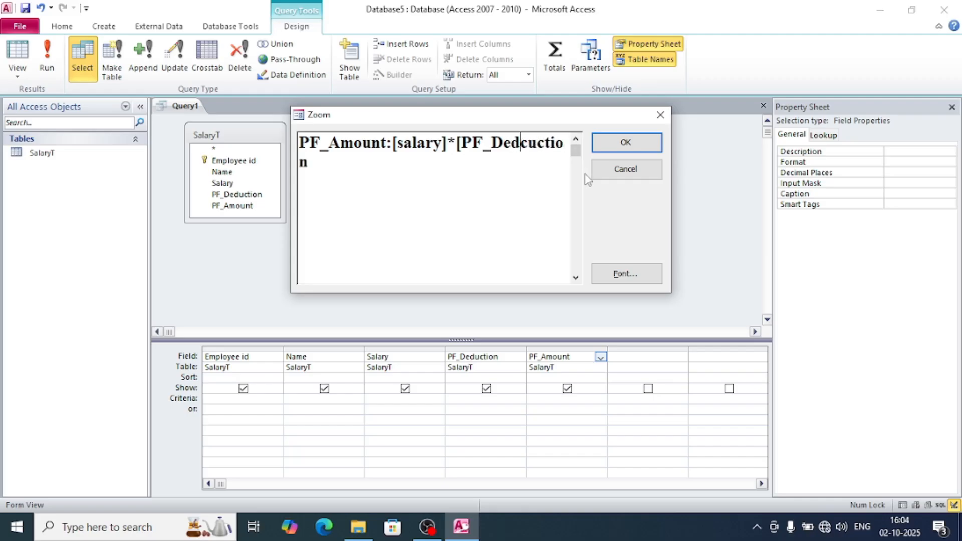
{"action": "key", "text": "Delete"}
{"action": "key", "text": "Right"}
{"action": "key", "text": "Right"}
{"action": "key", "text": "Right"}
{"action": "key", "text": "Right"}
{"action": "key", "text": "Right"}
{"action": "key", "text": "Right"}
{"action": "type", "text": "]"}
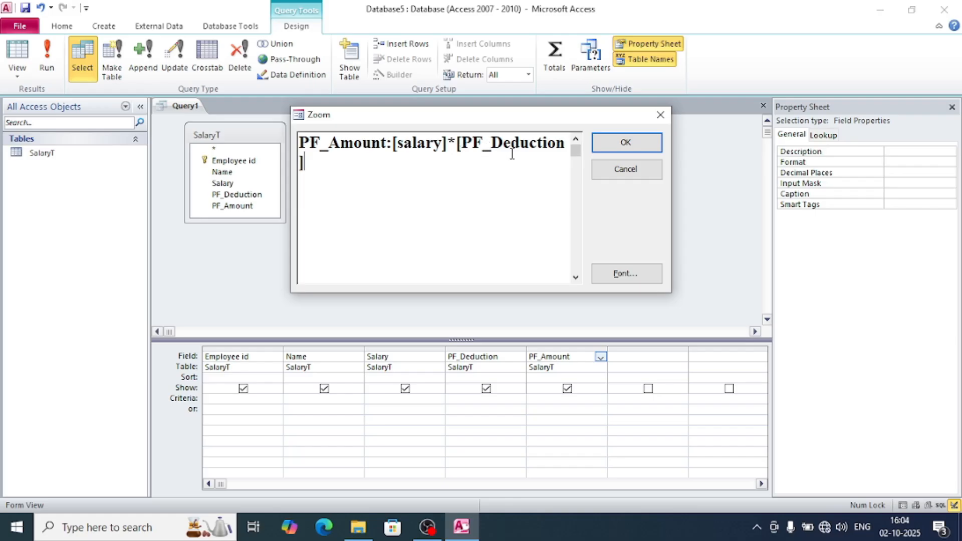
{"action": "left_click", "coordinate": [626, 143]}
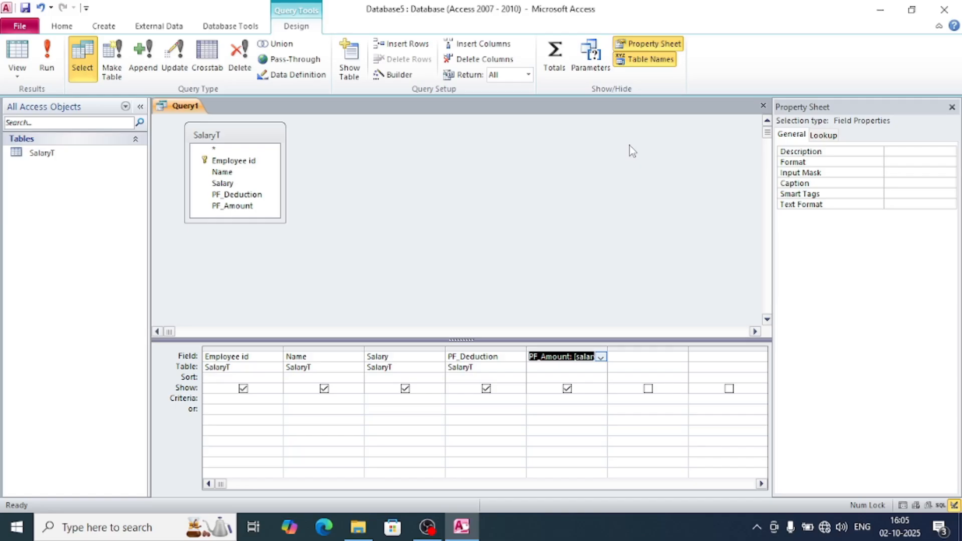
Step: Save the query under the name Query1 and close its design
{"action": "left_click", "coordinate": [24, 7]}
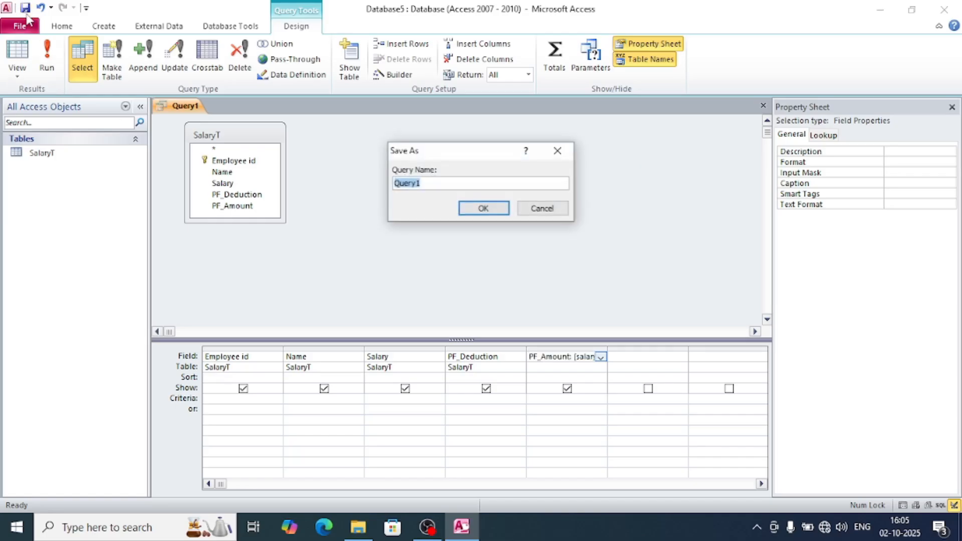
{"action": "left_click", "coordinate": [485, 209]}
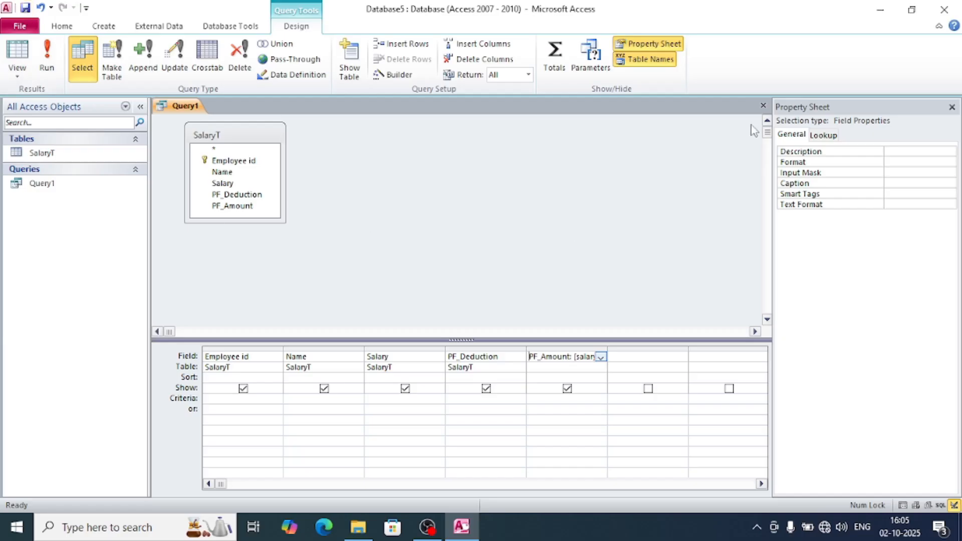
{"action": "left_click", "coordinate": [765, 107]}
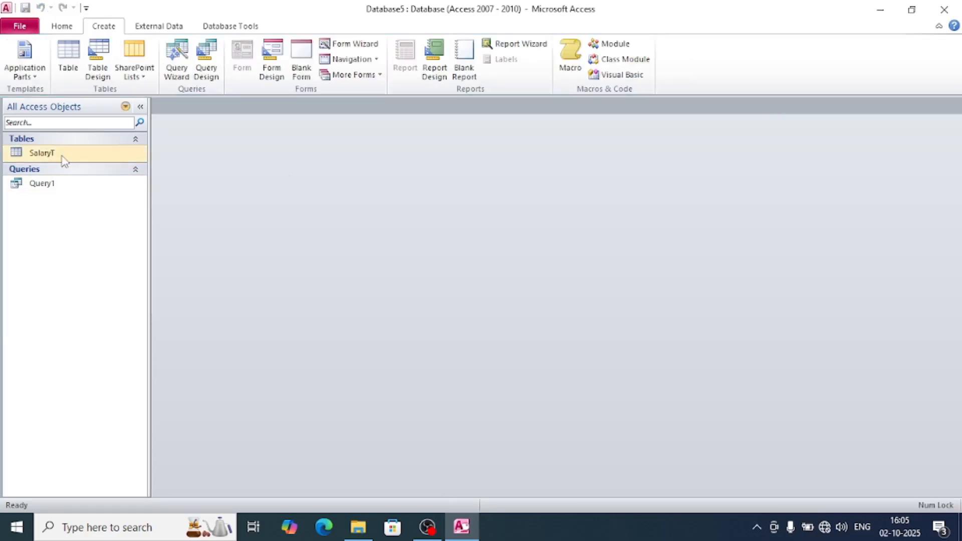
Step: Open Query1's datasheet and add a second record with the employee's name, a salary of 51000 and a PF deduction of 21%
{"action": "left_click", "coordinate": [42, 184]}
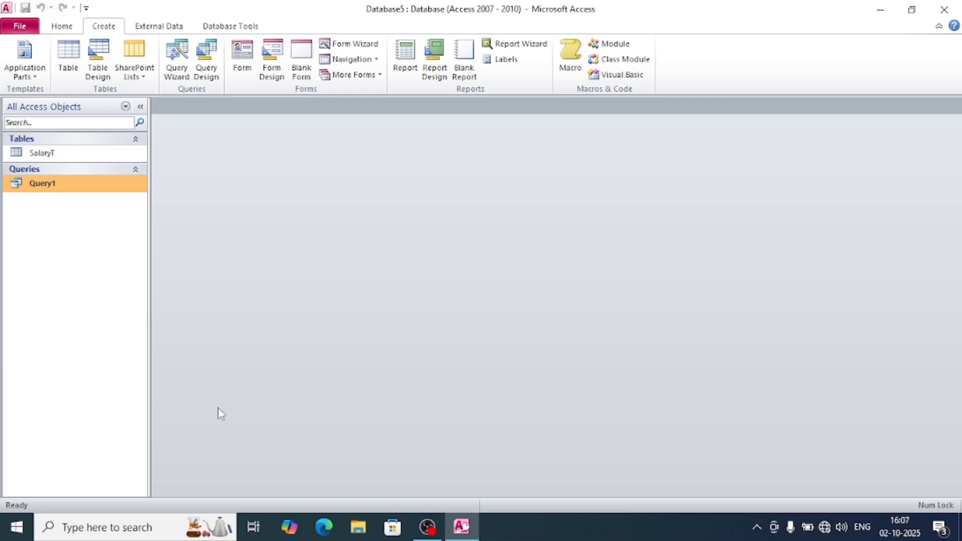
{"action": "double_click", "coordinate": [80, 185]}
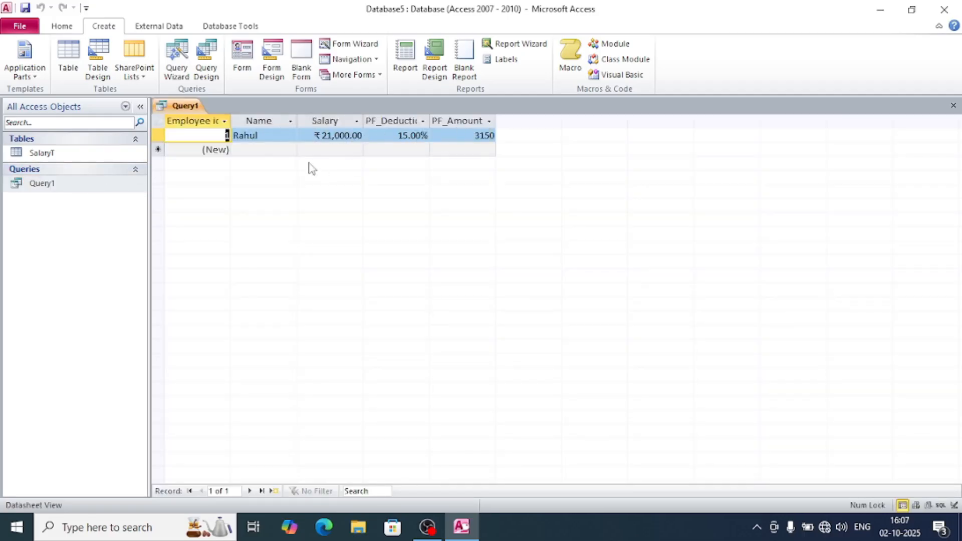
{"action": "left_click", "coordinate": [249, 151]}
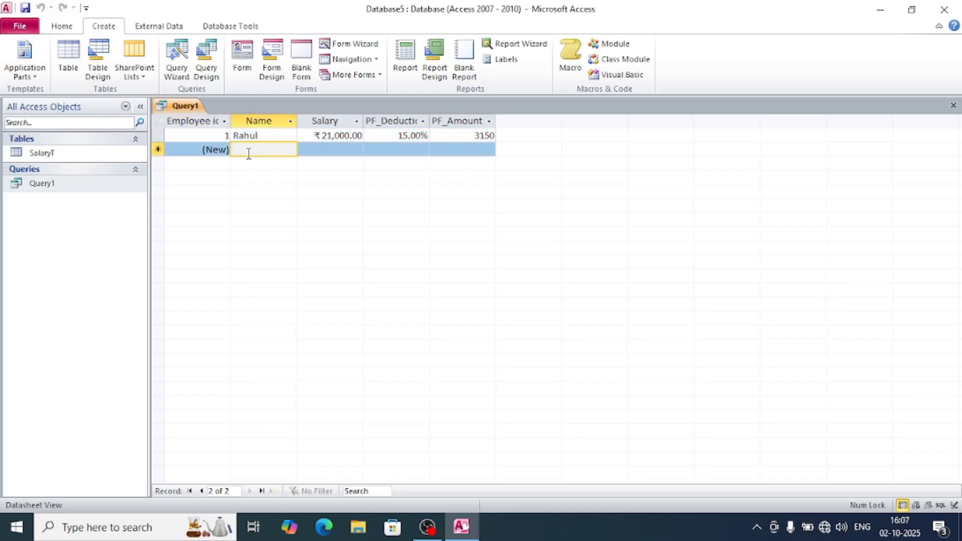
{"action": "type", "text": "Ram"}
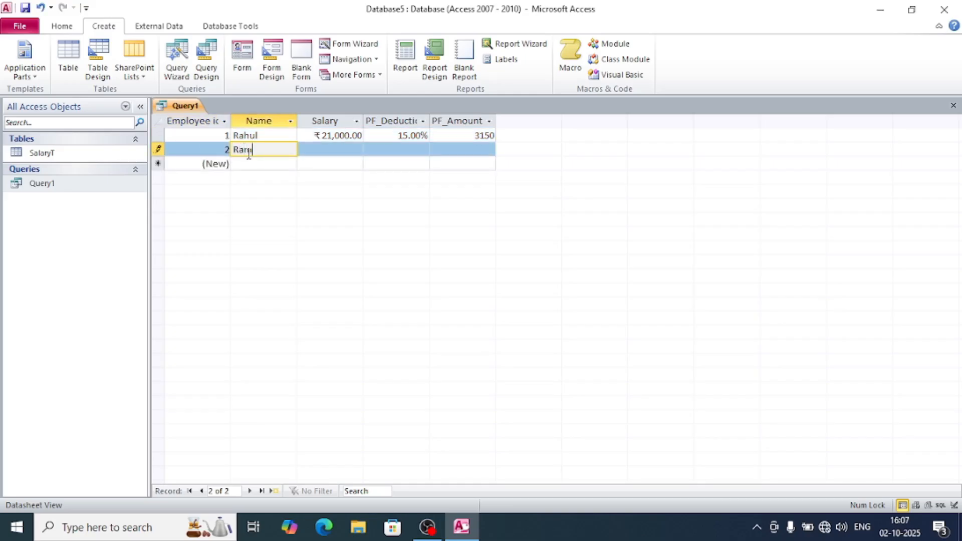
{"action": "key", "text": "Tab"}
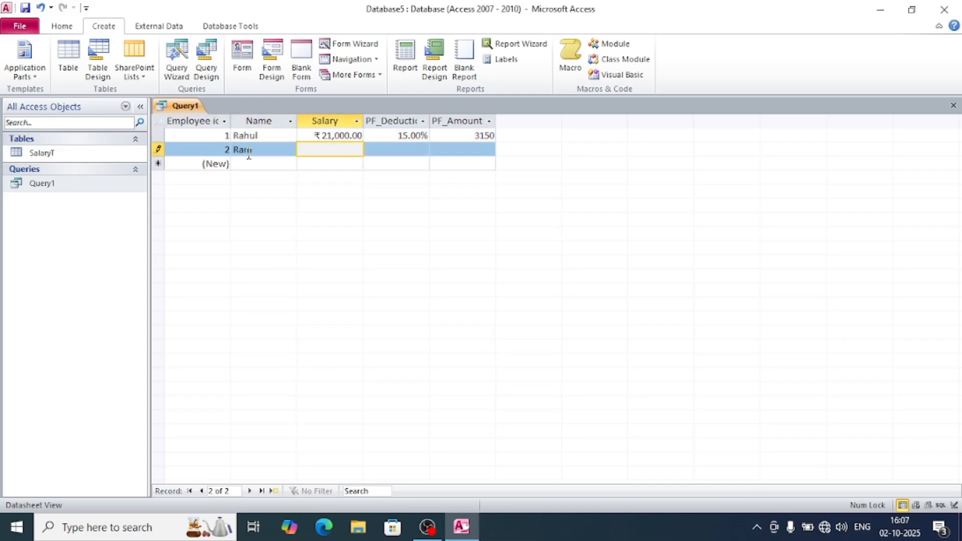
{"action": "type", "text": "51000"}
{"action": "key", "text": "Tab"}
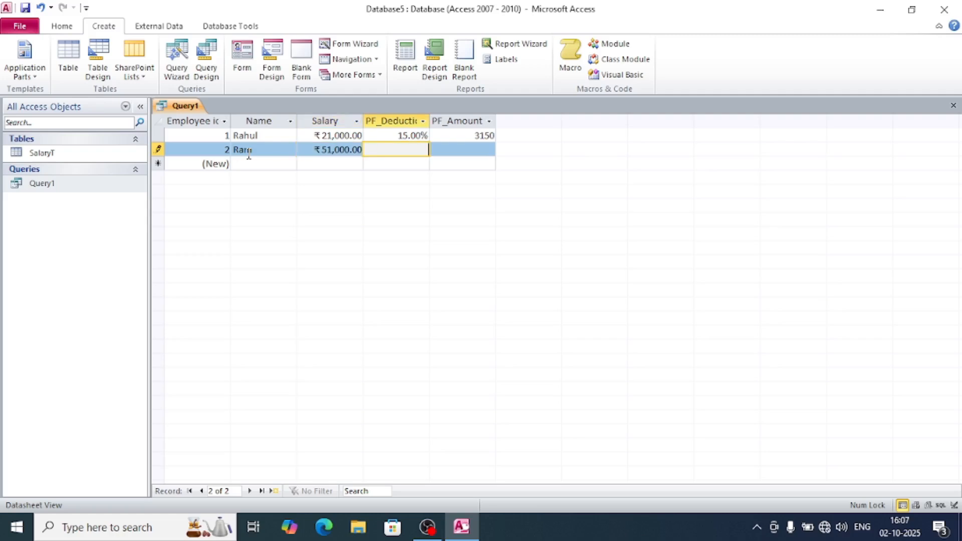
{"action": "type", "text": "21"}
{"action": "key", "text": "Tab"}
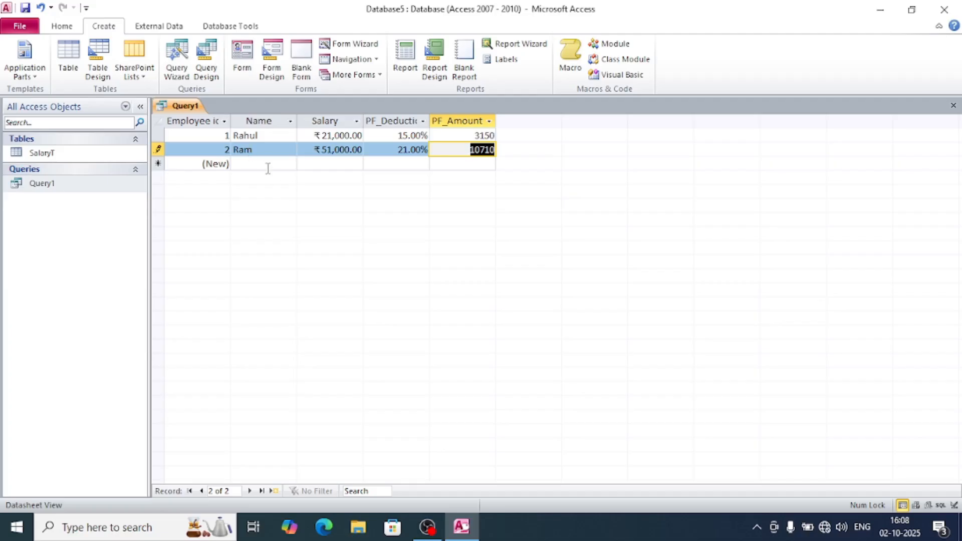
Step: Add a third record with the employee's name, a salary of 31000 and a PF deduction of 15.5%
{"action": "left_click", "coordinate": [267, 166]}
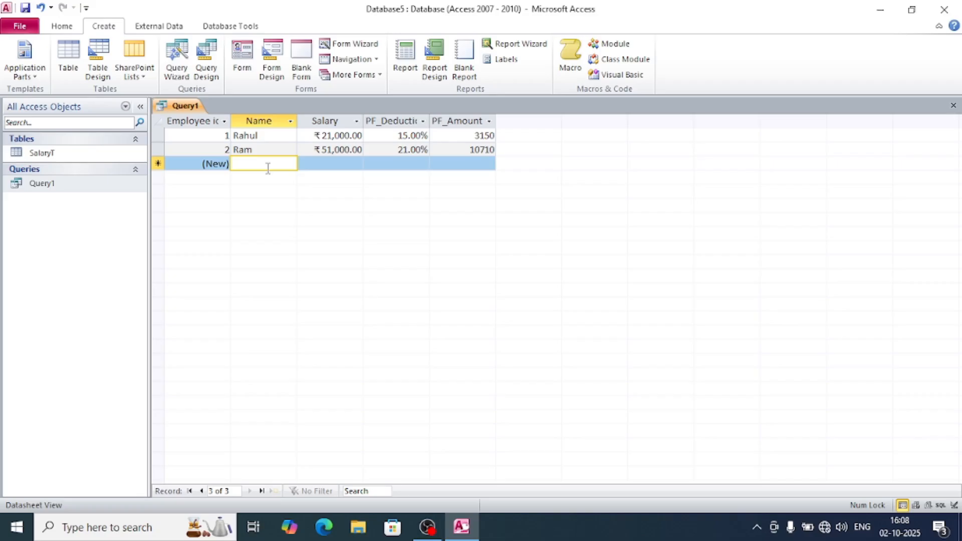
{"action": "type", "text": "Ali"}
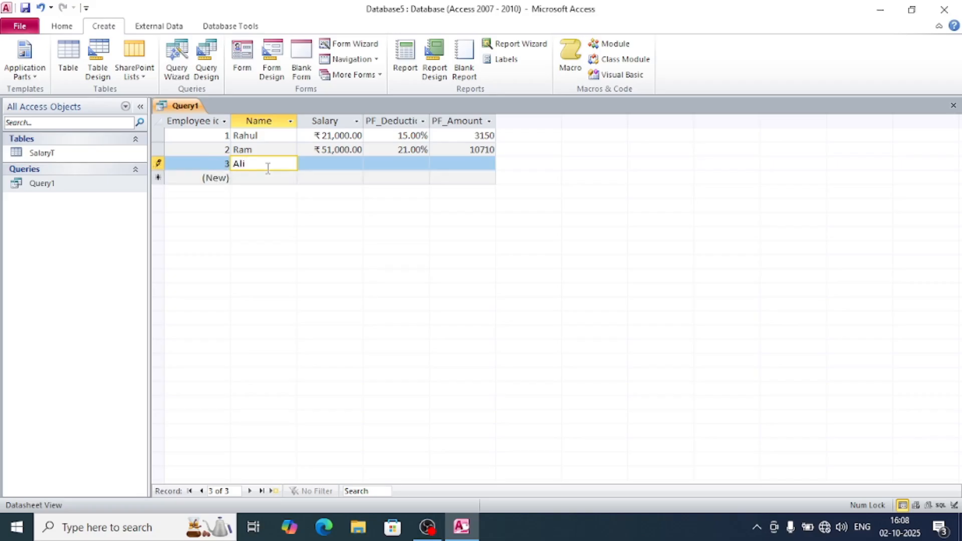
{"action": "key", "text": "Tab"}
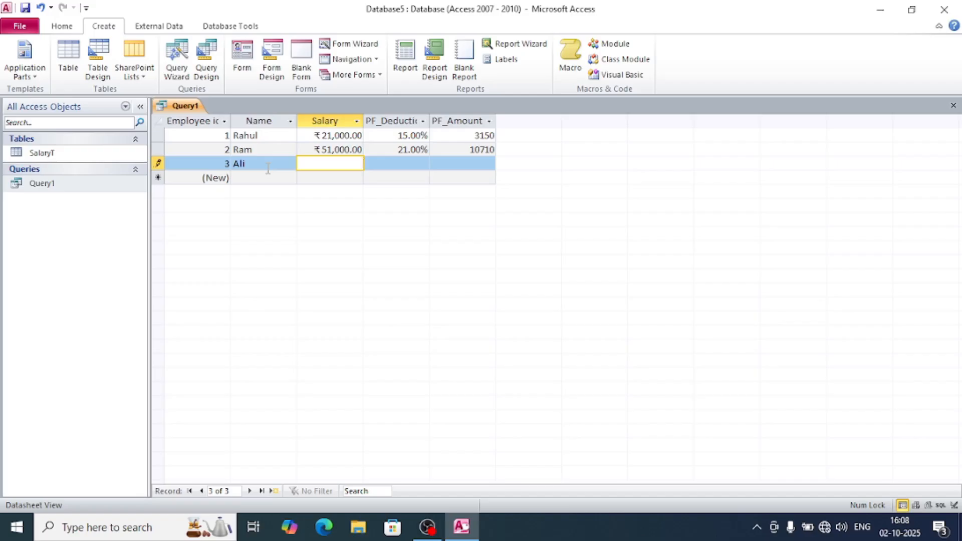
{"action": "type", "text": "31000"}
{"action": "key", "text": "Tab"}
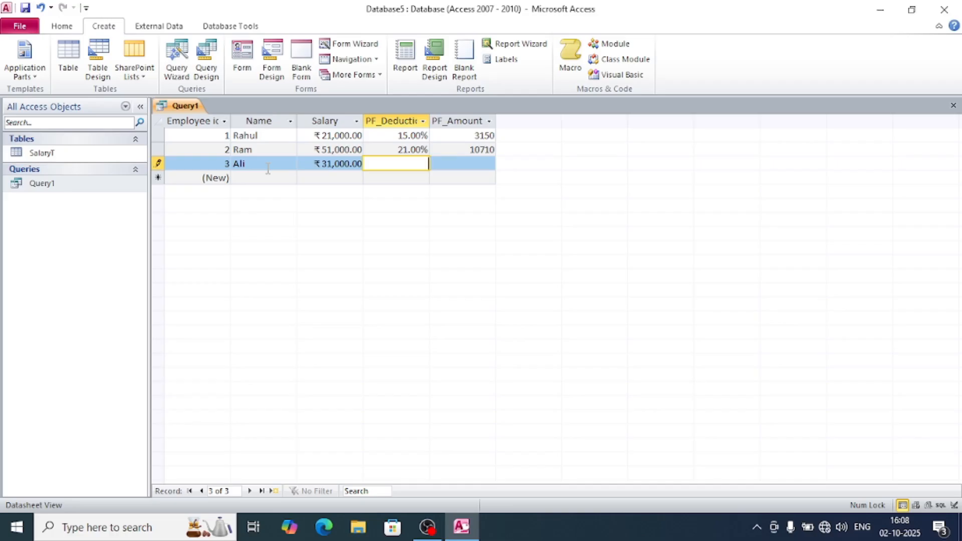
{"action": "type", "text": "15.5"}
{"action": "key", "text": "Tab"}
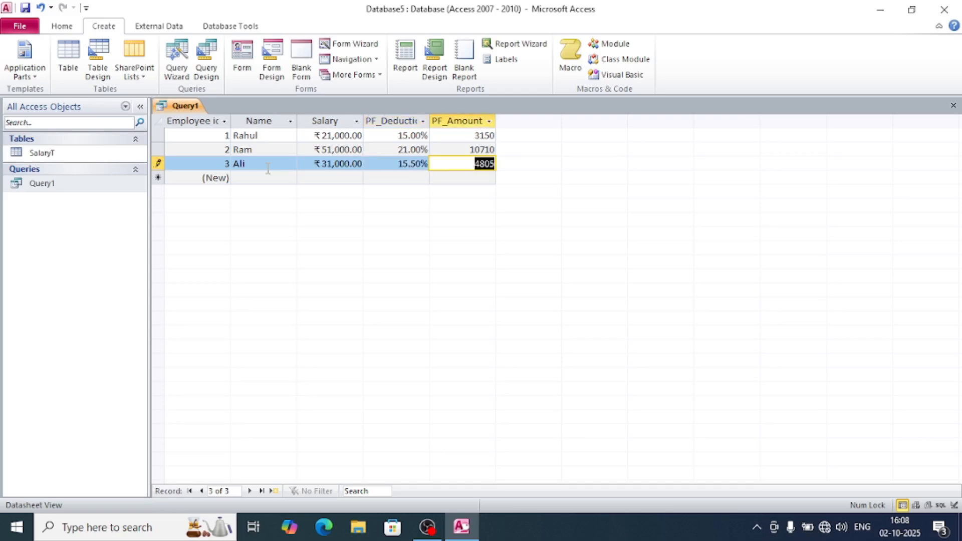